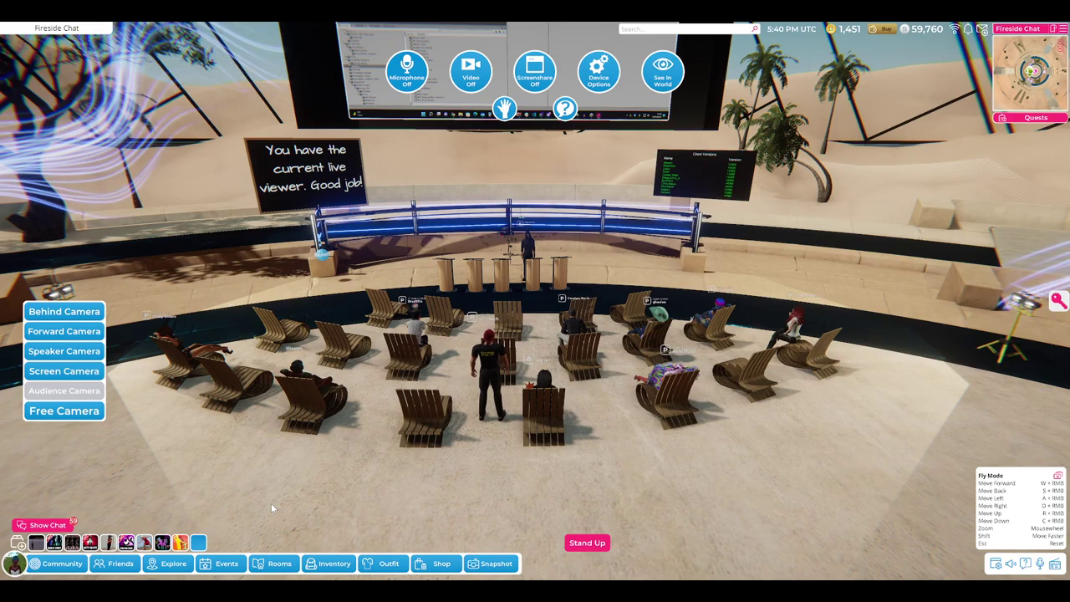
- Cycle the Sinespace camera through the Speaker, Audience and Screen Camera views
left_click(94, 351)
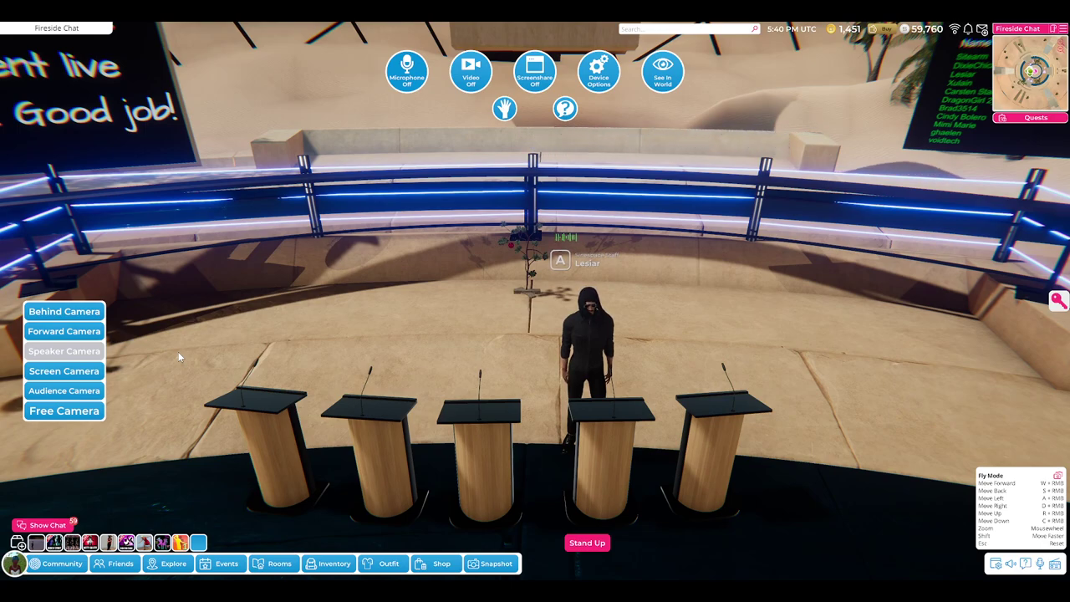
left_click(48, 394)
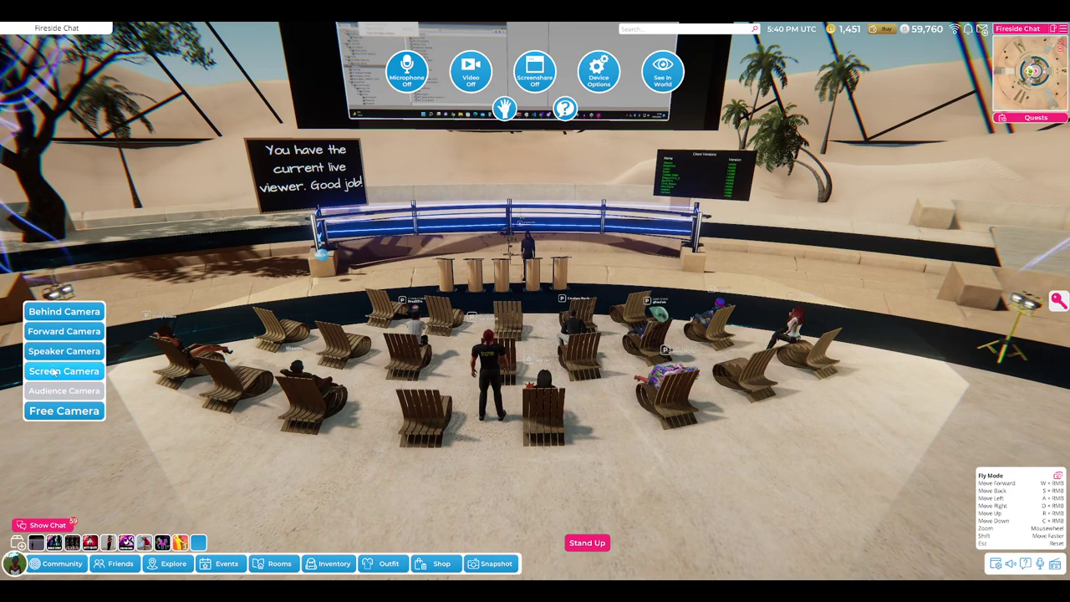
left_click(55, 372)
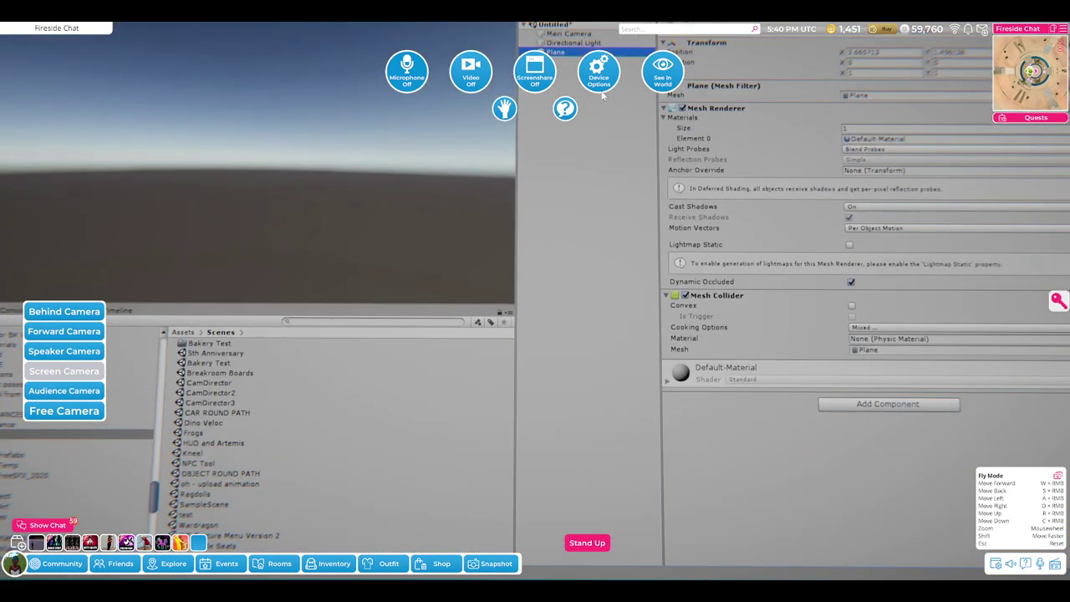
- View the shared Unity screen full size and frame the Plane in the Scene view
left_click(663, 76)
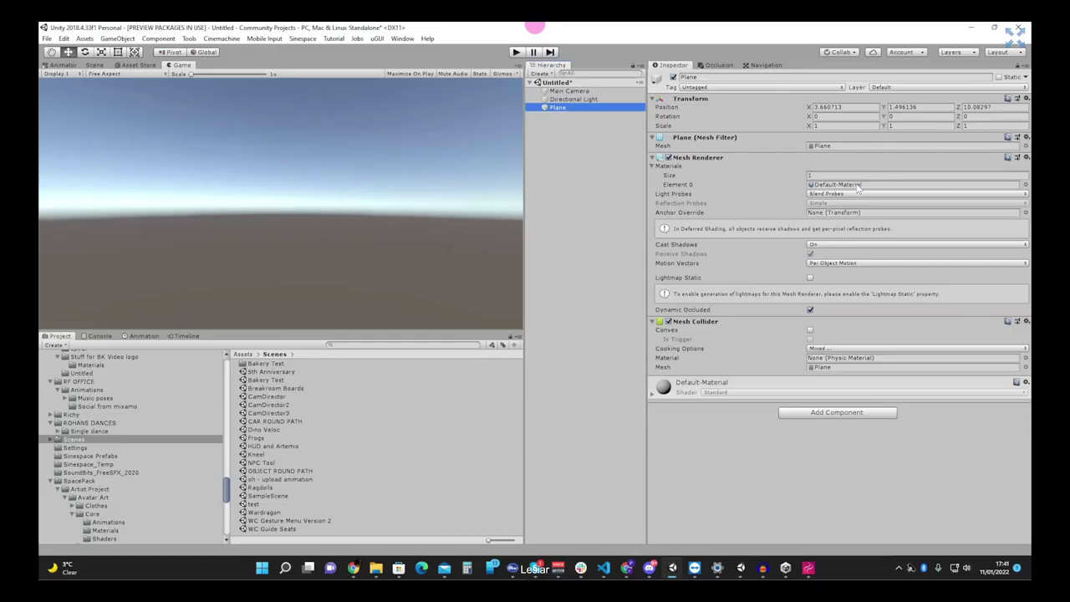
key("ctrl+1")
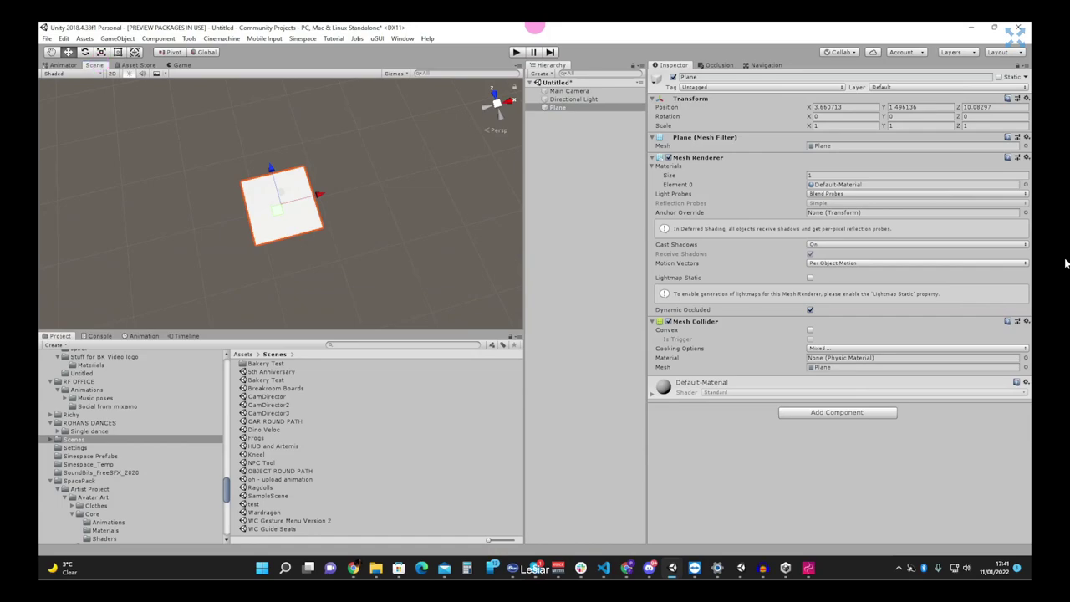
key("f")
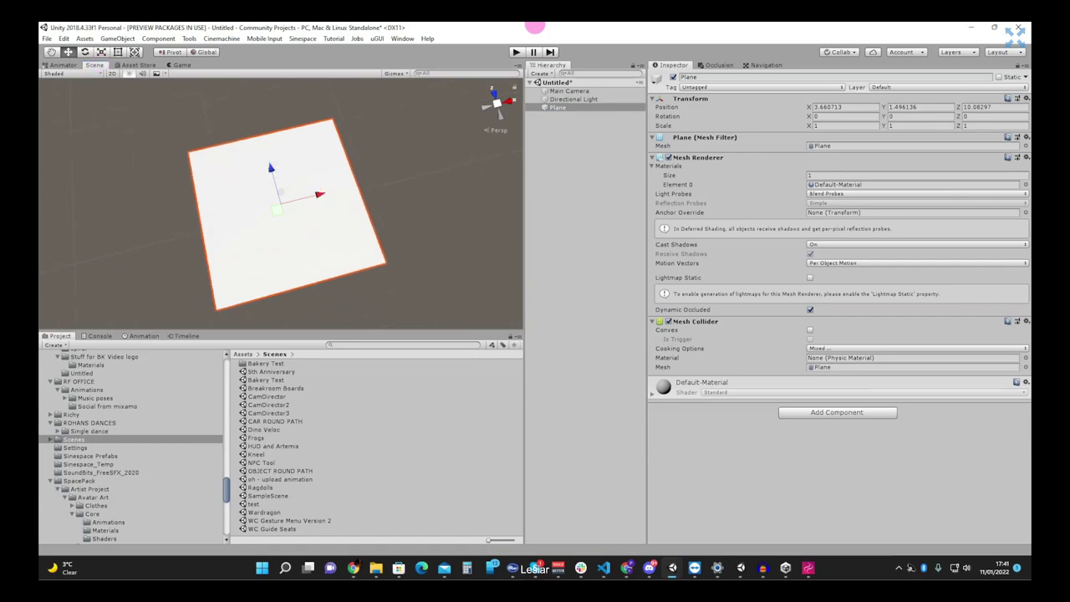
left_click_drag(285, 217, 324, 192, "alt")
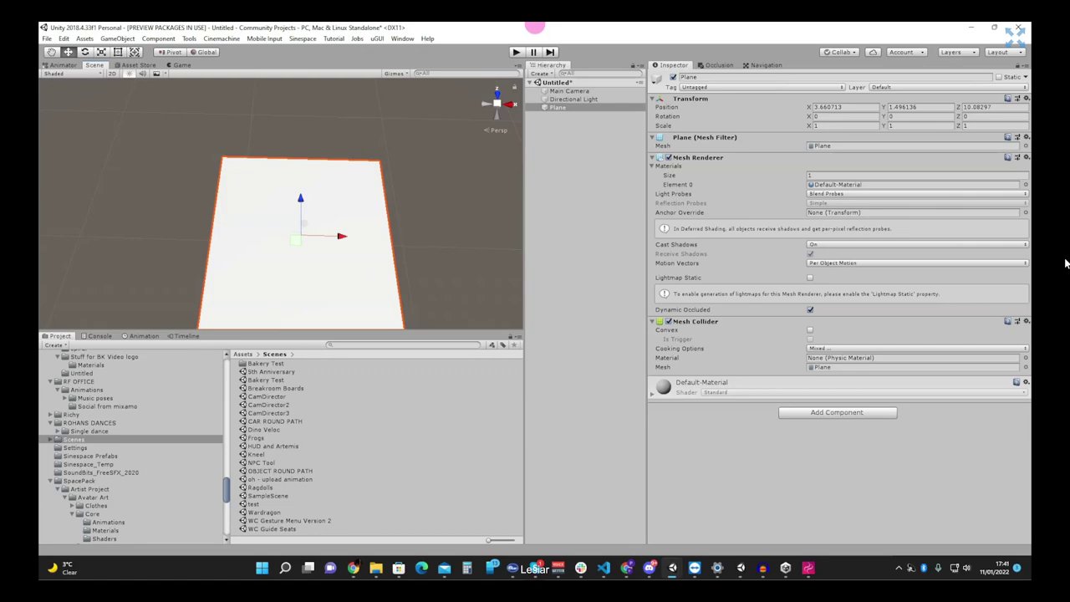
scroll(134, 443, "up", 5)
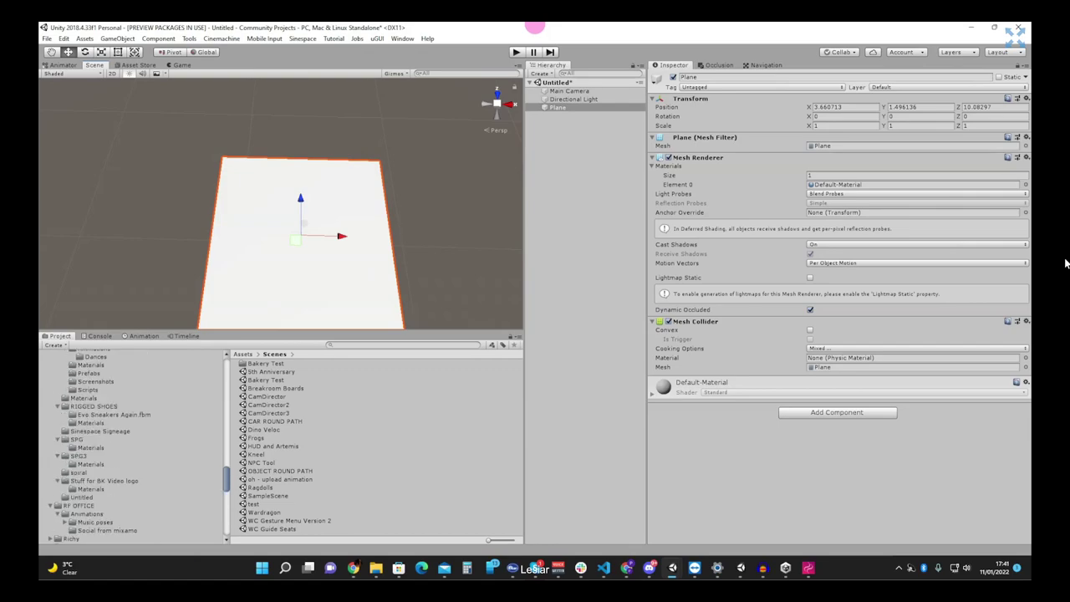
scroll(134, 443, "up", 6)
- Apply the Ground material from the OBJECT ALONG PATH TUTORIAL folder to the Plane
left_click(112, 396)
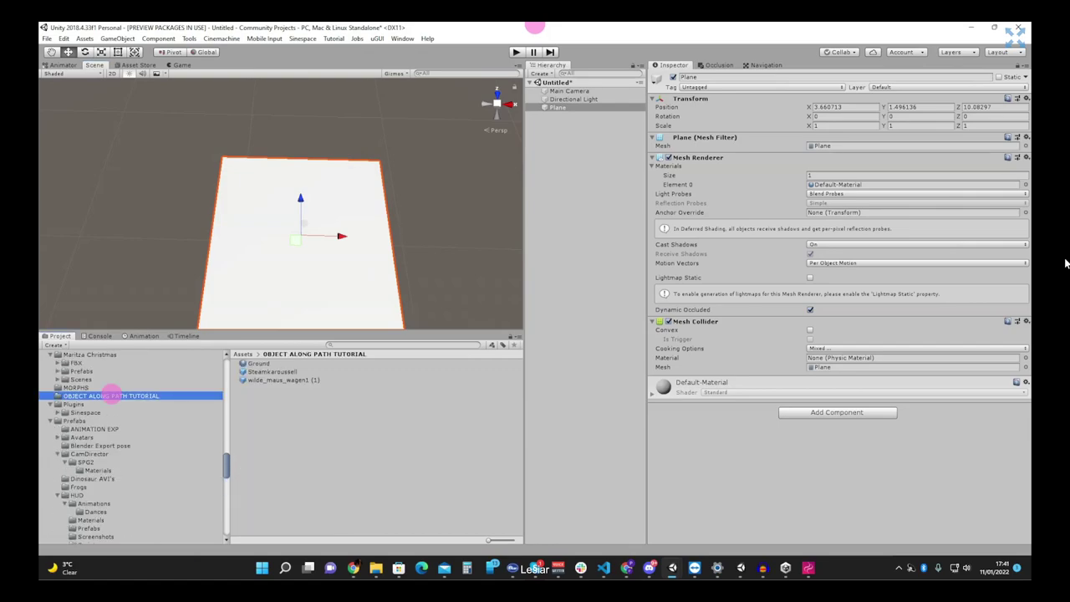
left_click_drag(259, 363, 702, 441)
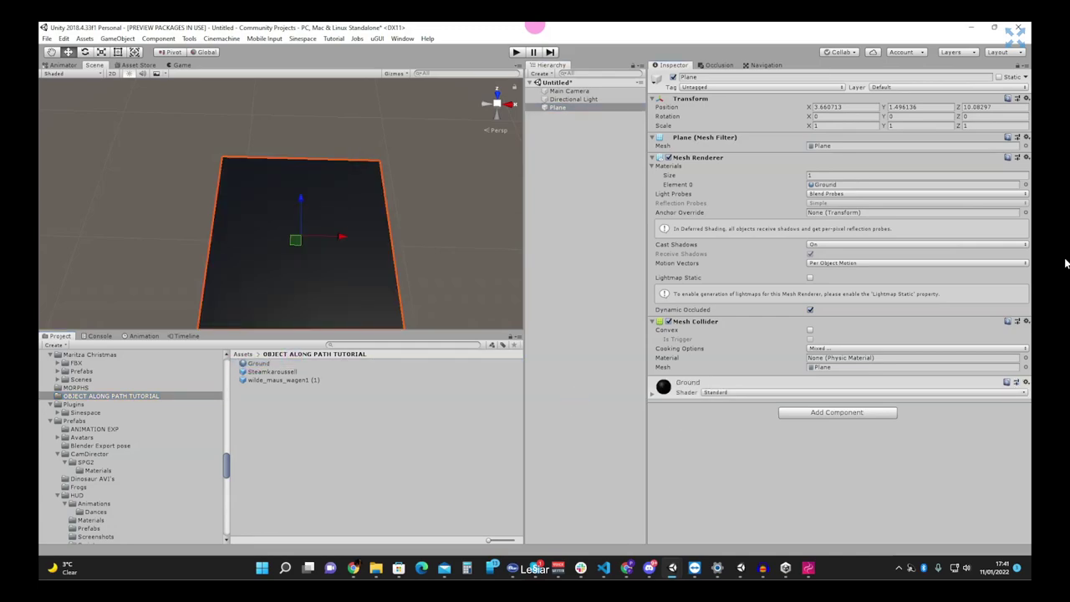
left_click_drag(414, 318, 406, 294, "alt")
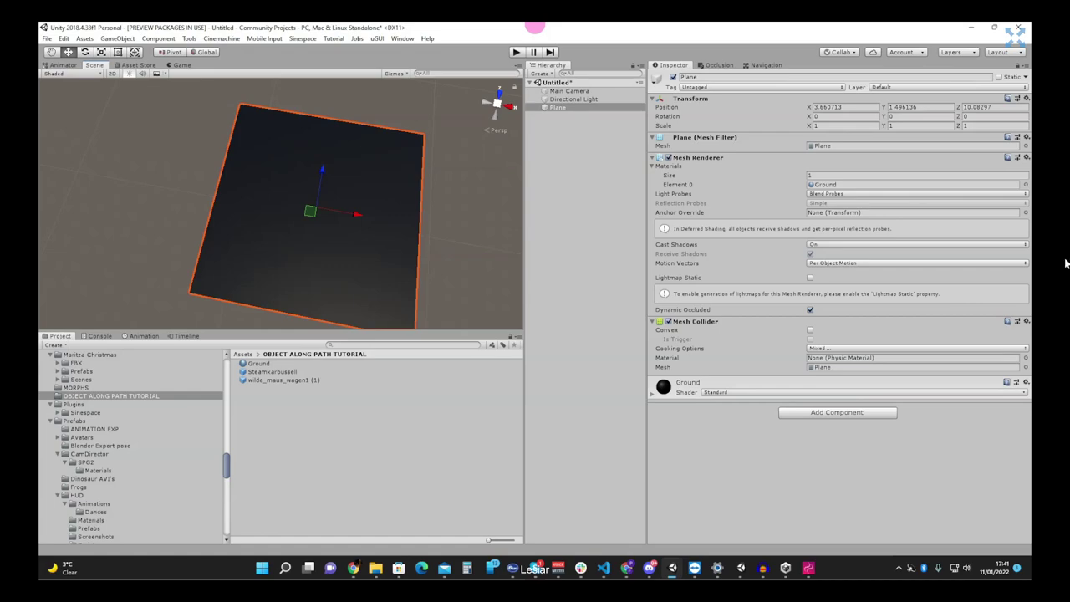
- Dismiss the Plane's context menu and open the Cinemachine menu in the menu bar
right_click(572, 108)
key("Escape")
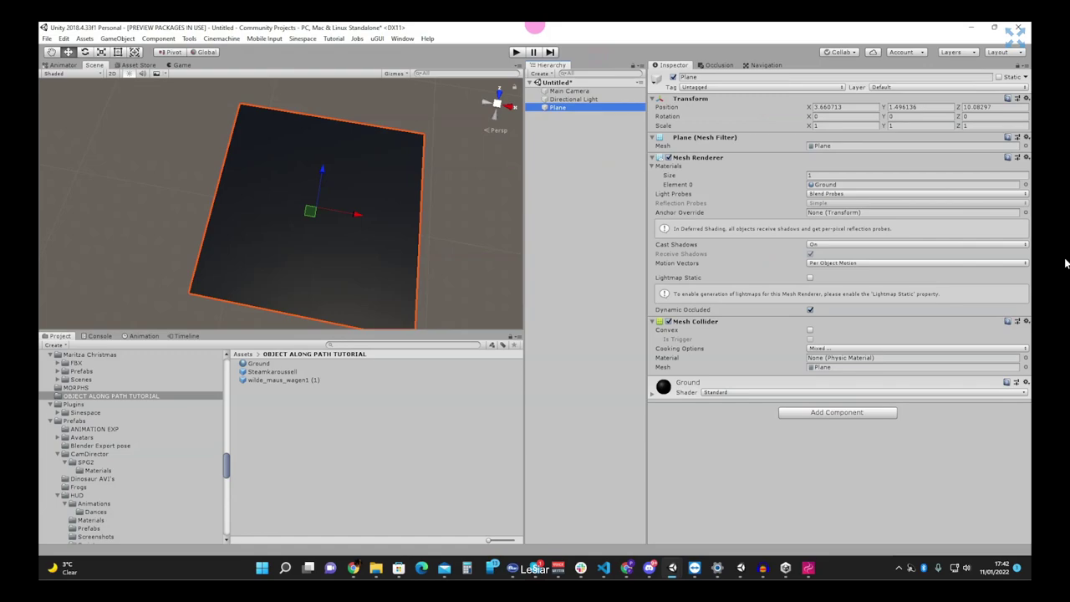
left_click(221, 38)
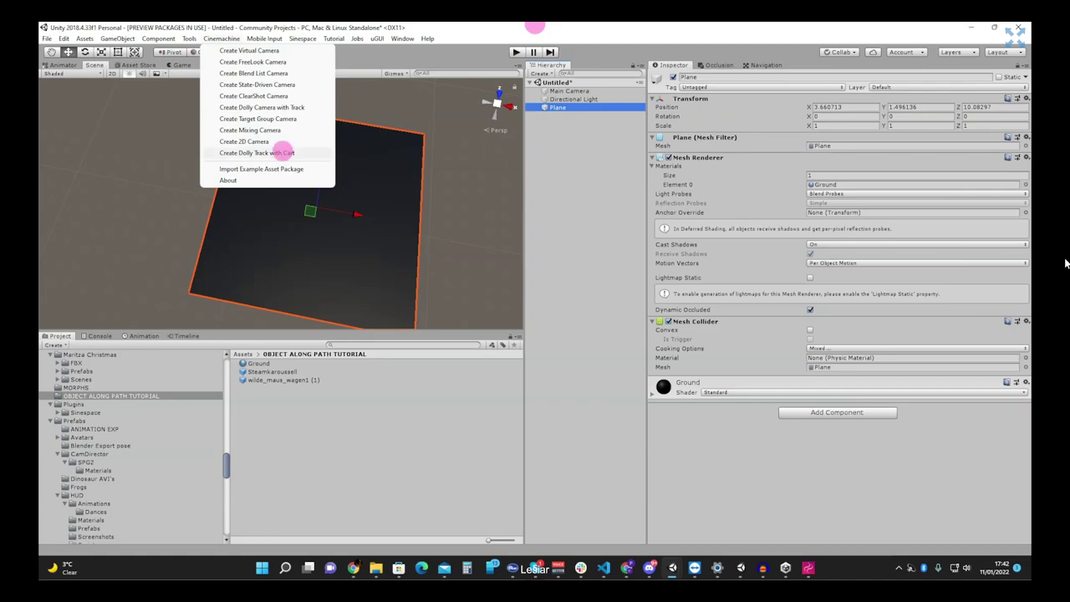
- Create a Cinemachine Dolly Track with Cart and widen the path to 2.51
left_click(282, 153)
right_click(417, 185)
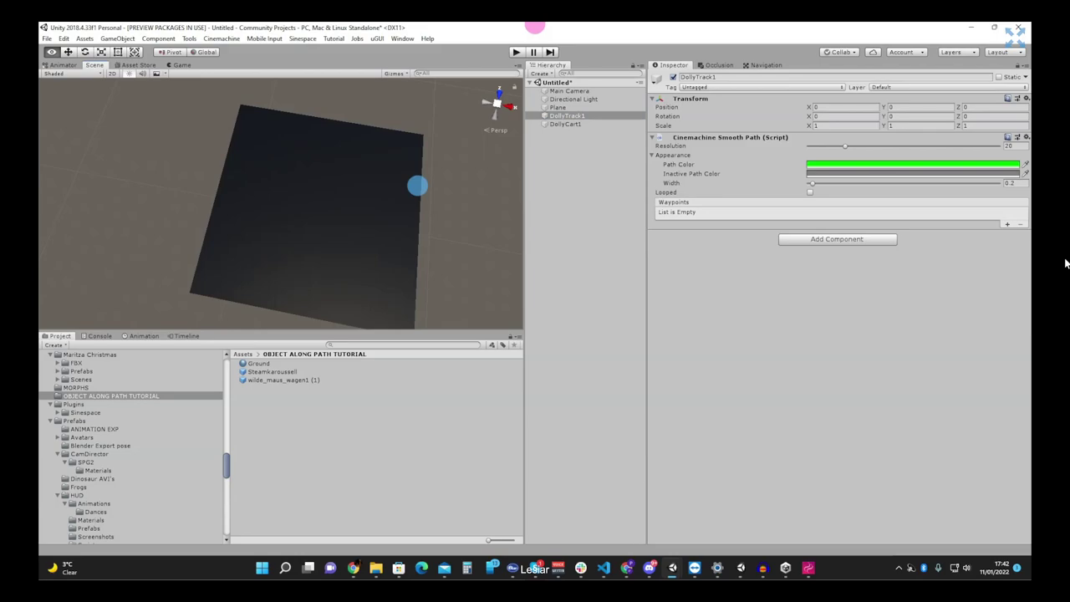
right_click_drag(418, 185, 430, 189)
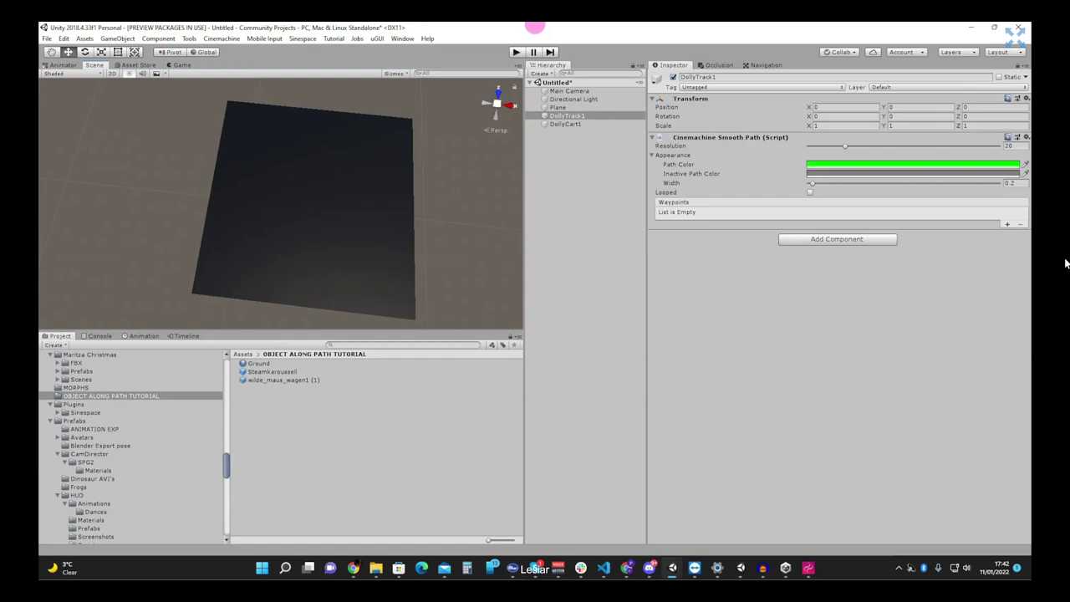
left_click_drag(812, 183, 856, 184)
- Add DollyTrack1's first waypoint and reset the Plane's position to 0, 0, 0
left_click(1007, 224)
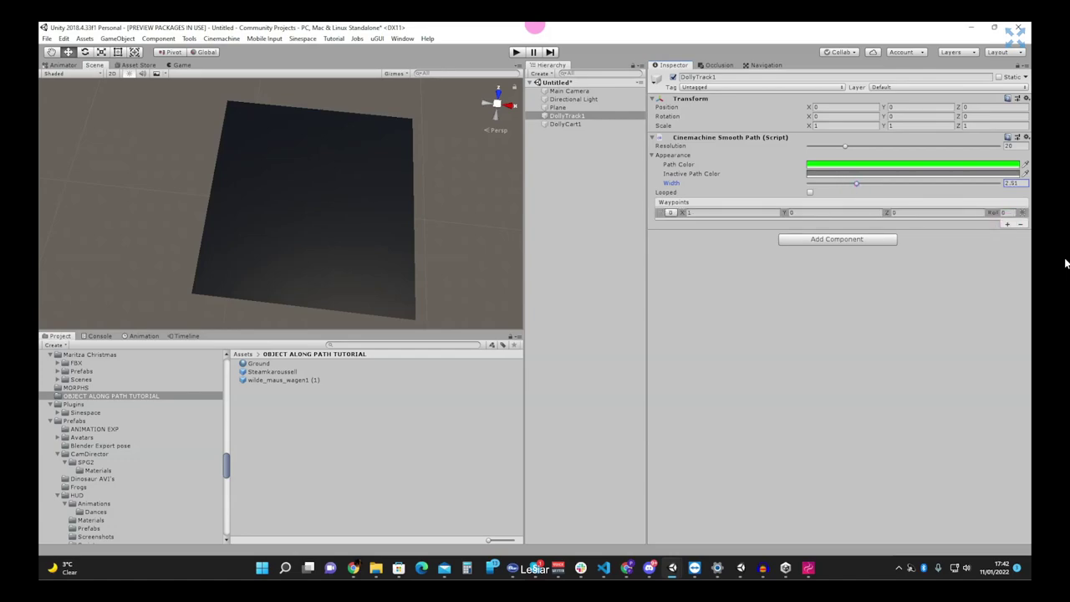
left_click(673, 213)
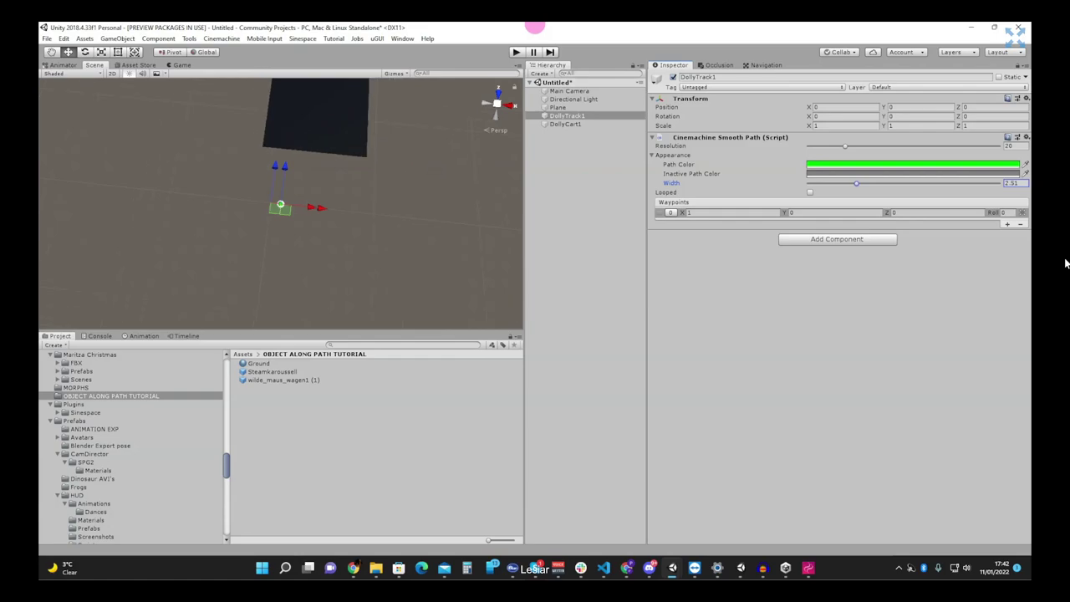
left_click(556, 107)
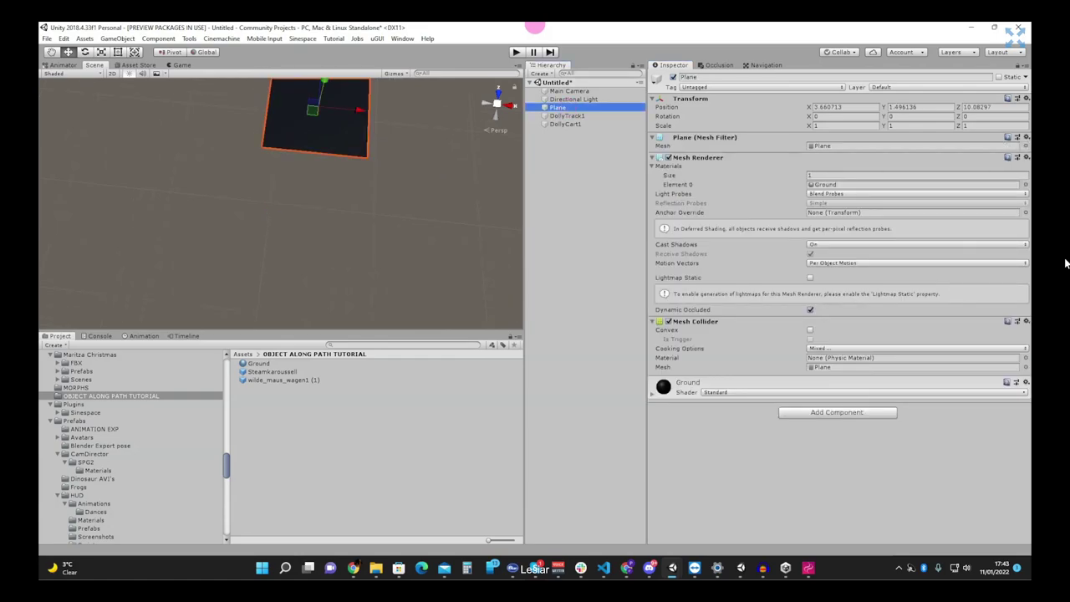
left_click(844, 107)
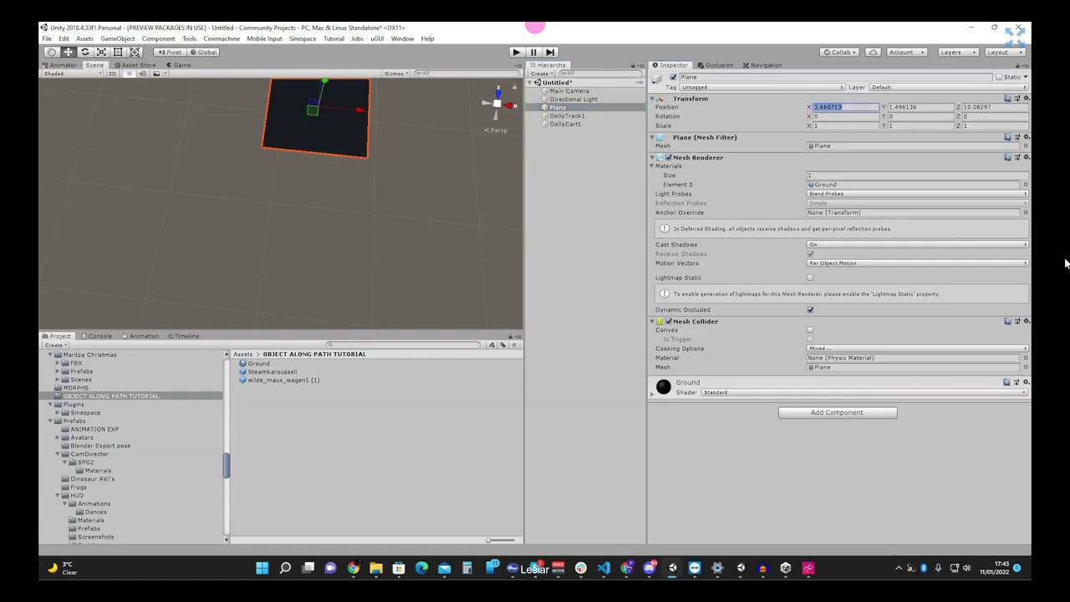
type("0")
key("Tab")
type("0")
key("Tab")
type("0")
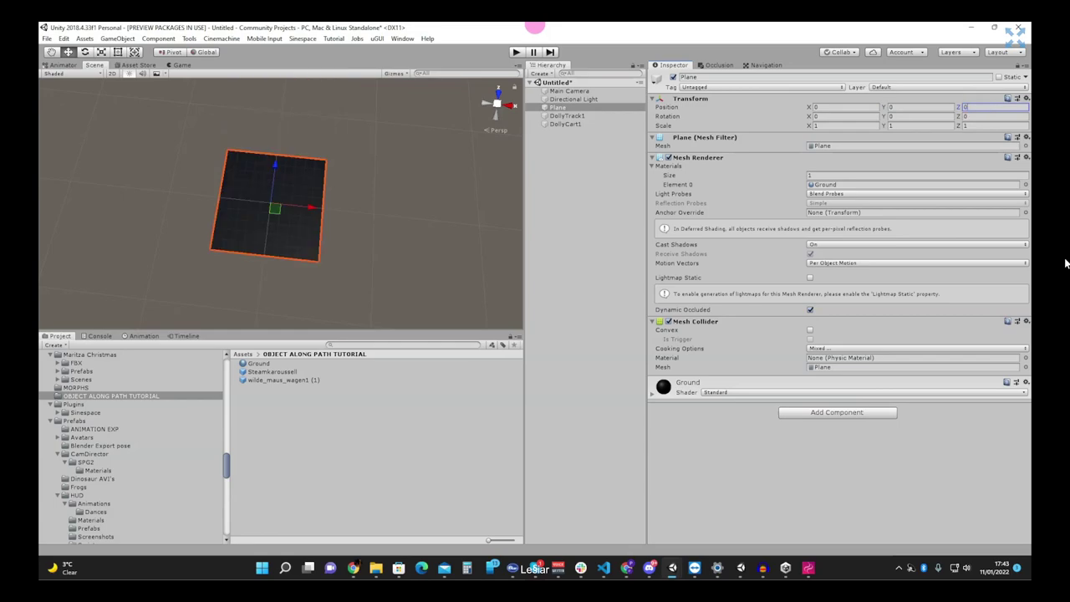
- Compare DollyTrack1 and DollyCart1, then centre the Scene view on waypoint 0
left_click(566, 116)
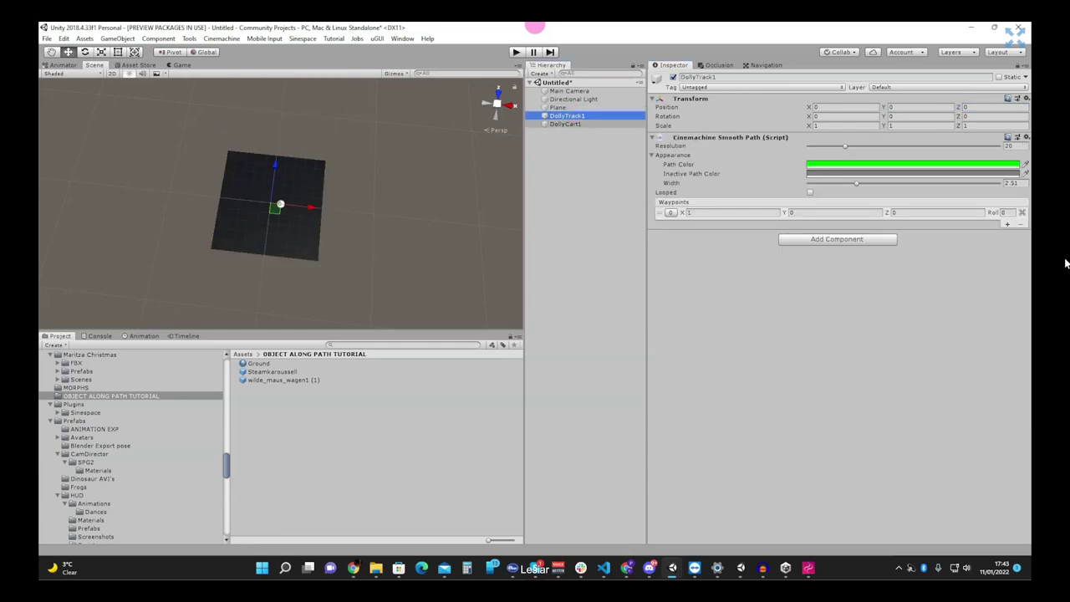
left_click(566, 124)
left_click(568, 115)
left_click(585, 124)
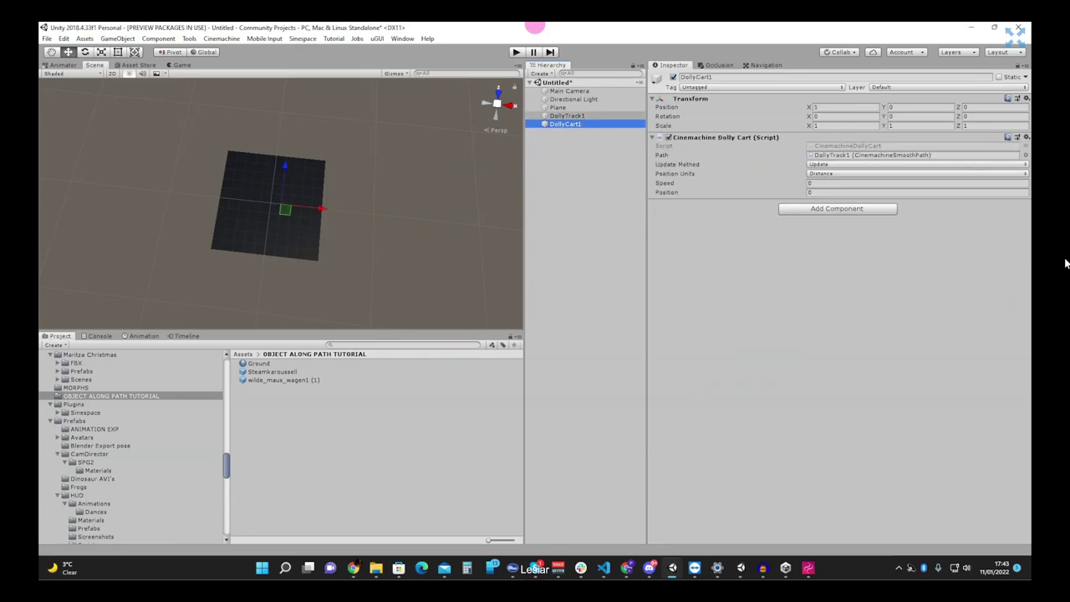
left_click(577, 124)
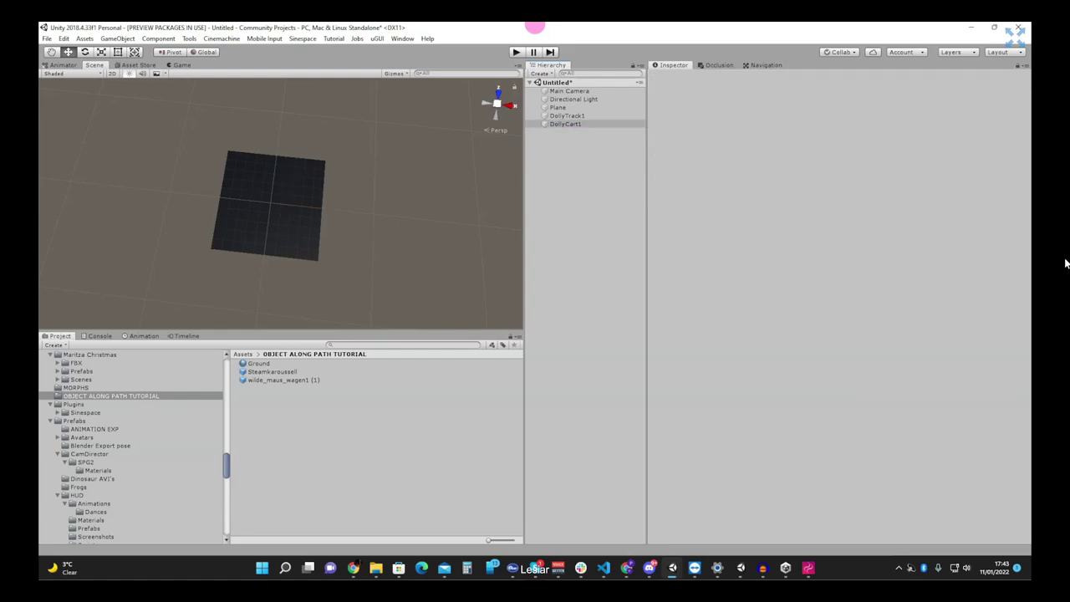
left_click(567, 115)
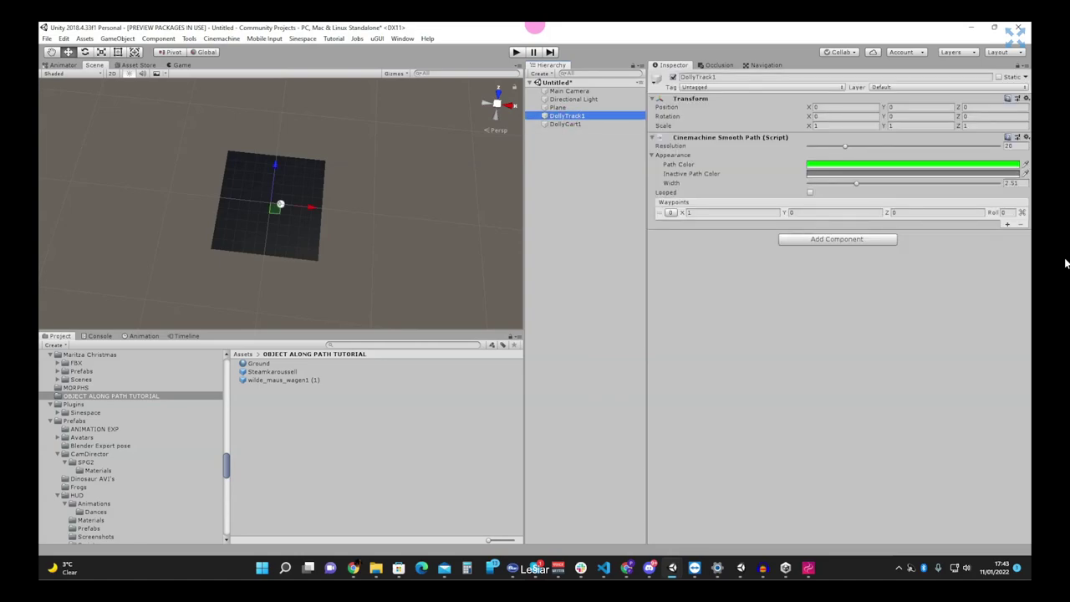
left_click(669, 212)
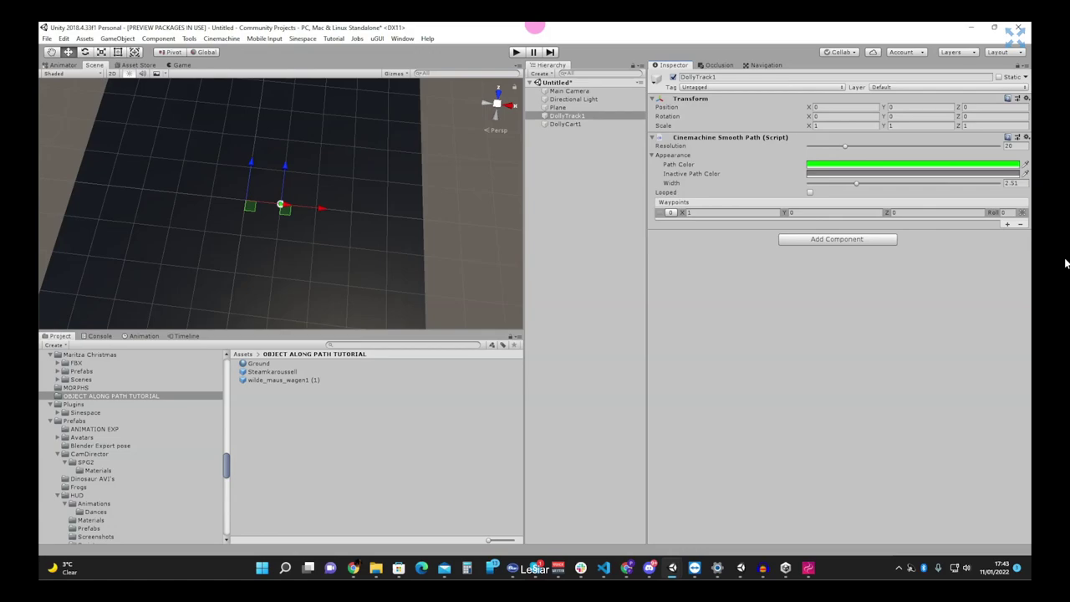
- Add a second waypoint and place the waypoints at X -1.34, Z -3.51 and X 4.64, Z -2.05
left_click(1007, 224)
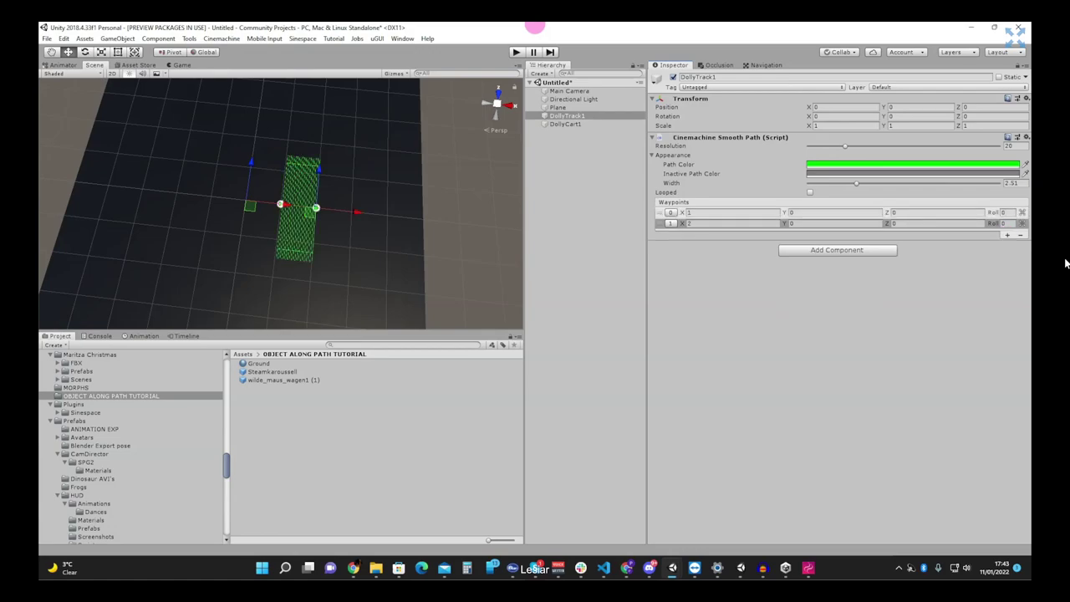
left_click_drag(355, 211, 444, 228)
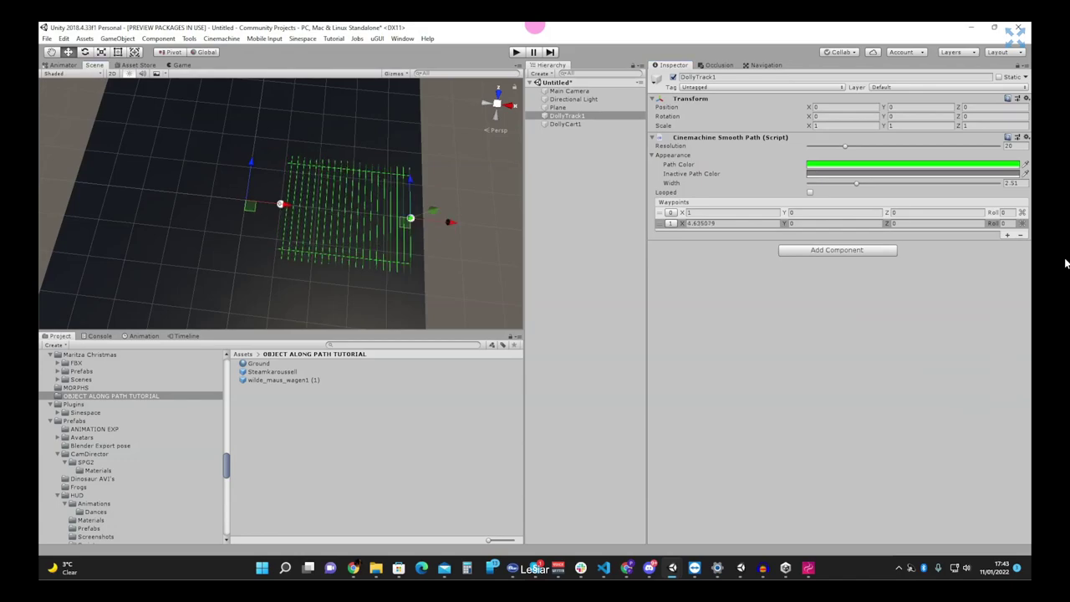
key("f")
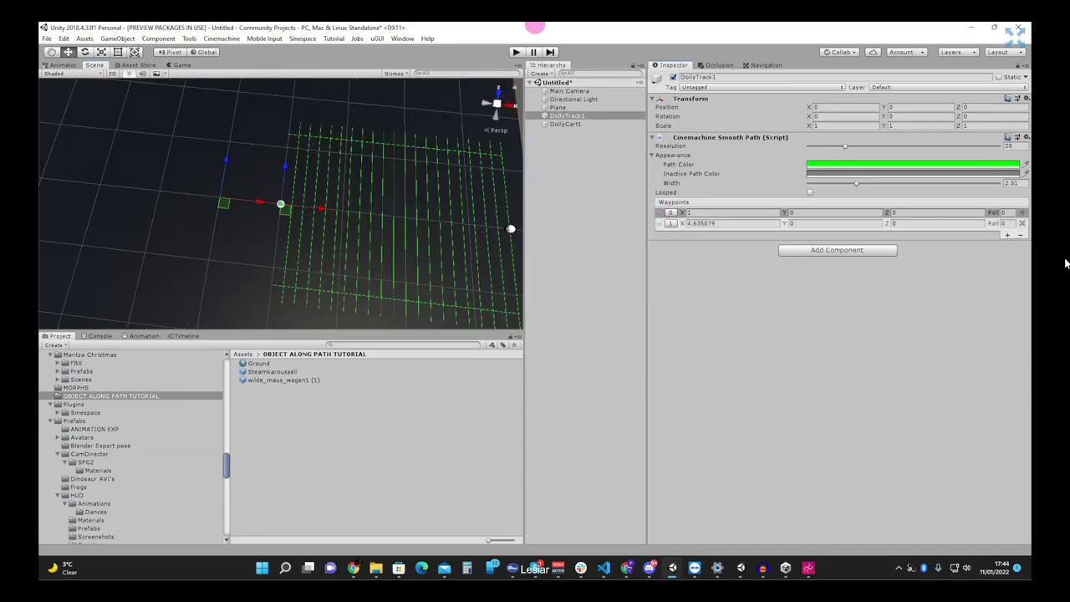
left_click_drag(322, 207, 210, 226)
scroll(210, 226, "down", 3)
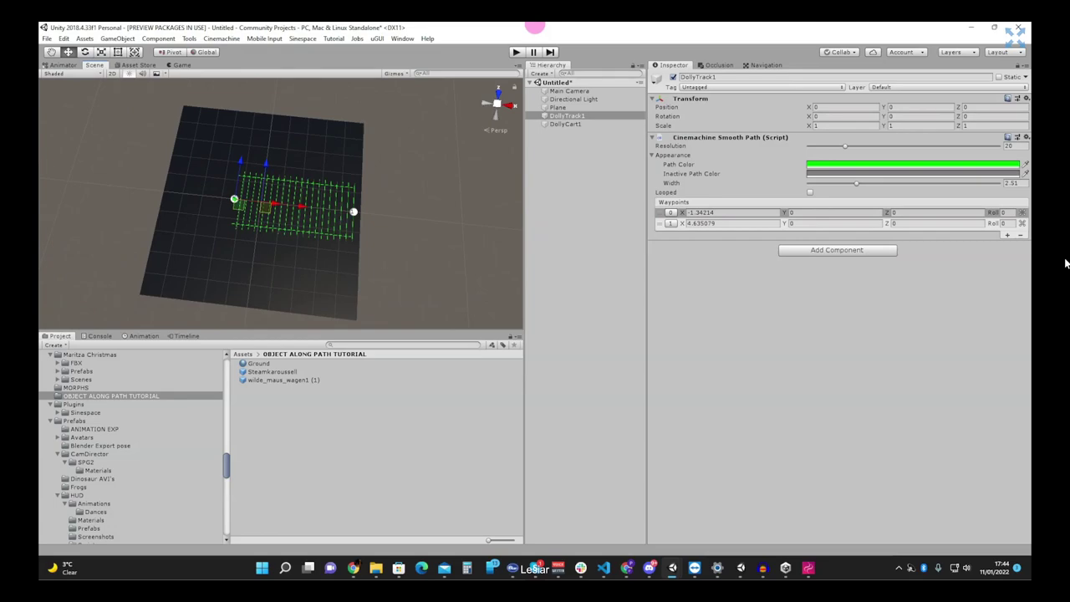
left_click_drag(240, 160, 239, 235)
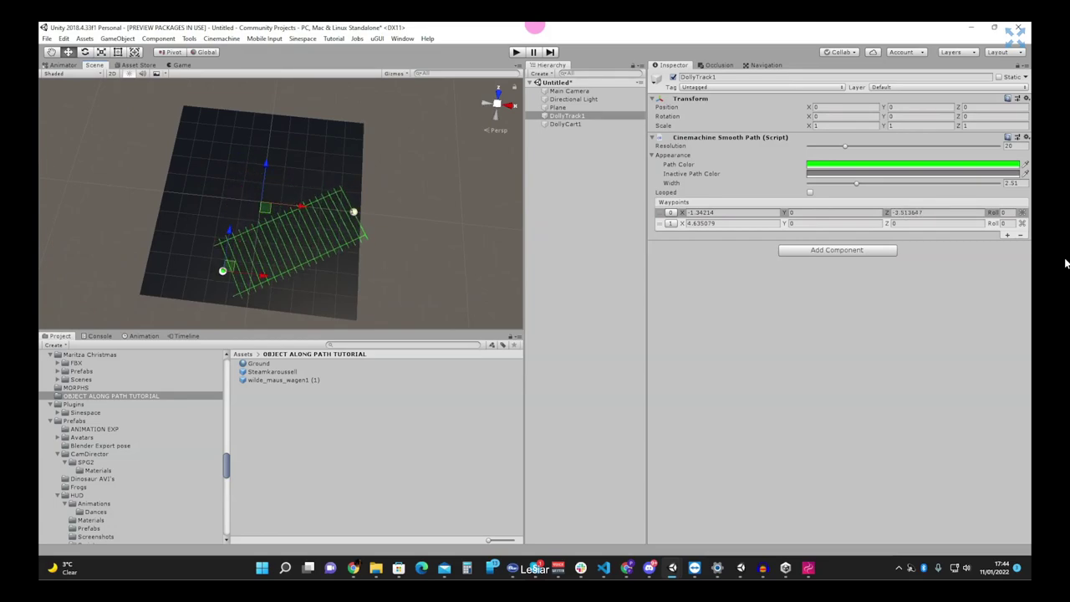
left_click(353, 211)
left_click_drag(354, 172, 354, 213)
left_click_drag(356, 310, 382, 311, "alt")
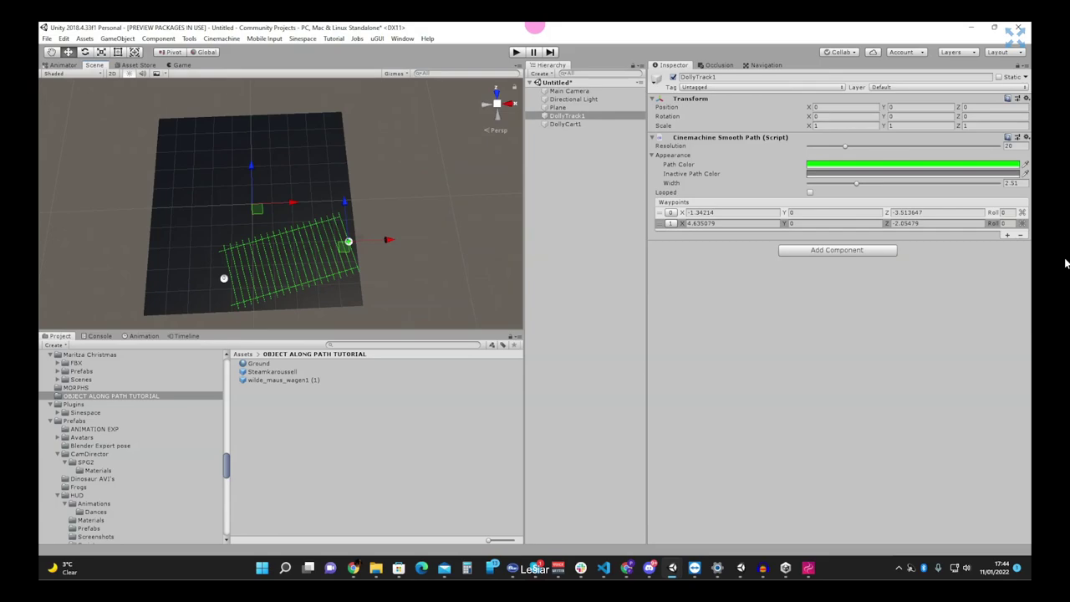
- Add a third waypoint and drag it along Z and X to curve the path
left_click(1008, 235)
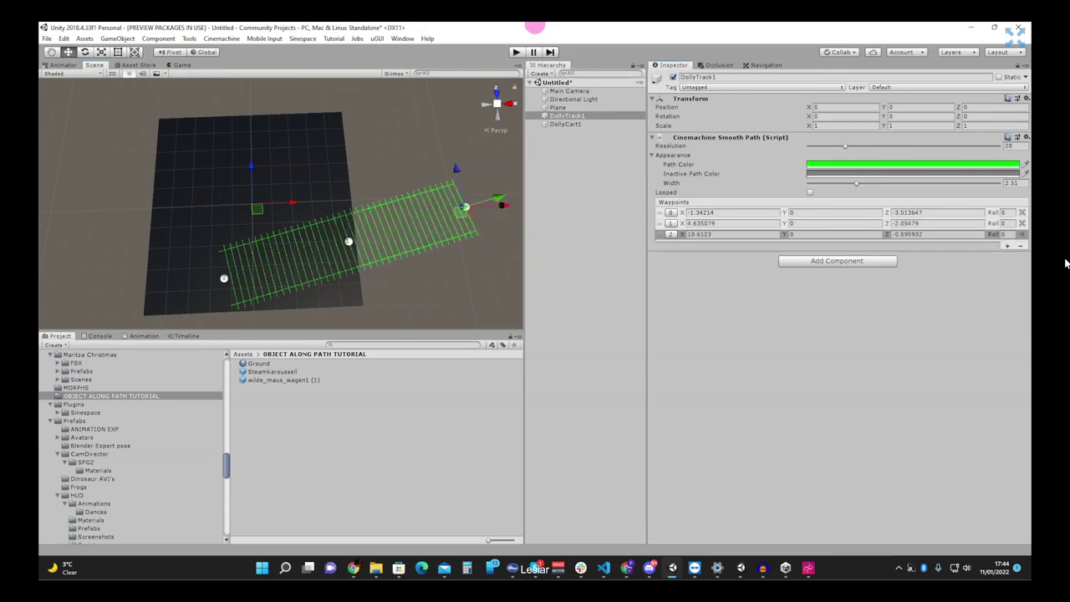
left_click_drag(473, 244, 515, 223, "alt")
left_click_drag(408, 162, 320, 108)
mouse_move(375, 241)
left_mouse_down("alt")
mouse_move(363, 233)
mouse_move(429, 208)
mouse_move(374, 203)
left_mouse_up("alt")
left_click(453, 204)
- Add a fourth waypoint and position it left and back along X and Z
left_click(1008, 246)
left_click_drag(374, 133, 176, 154)
left_click_drag(159, 98, 132, 184)
left_click_drag(128, 232, 218, 260)
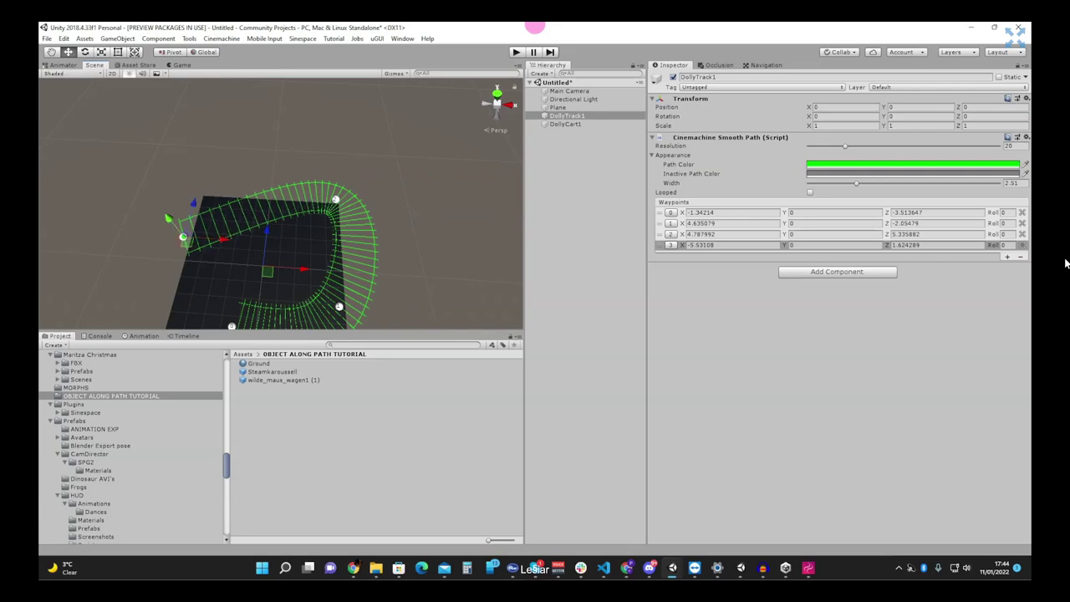
left_click_drag(191, 206, 231, 255)
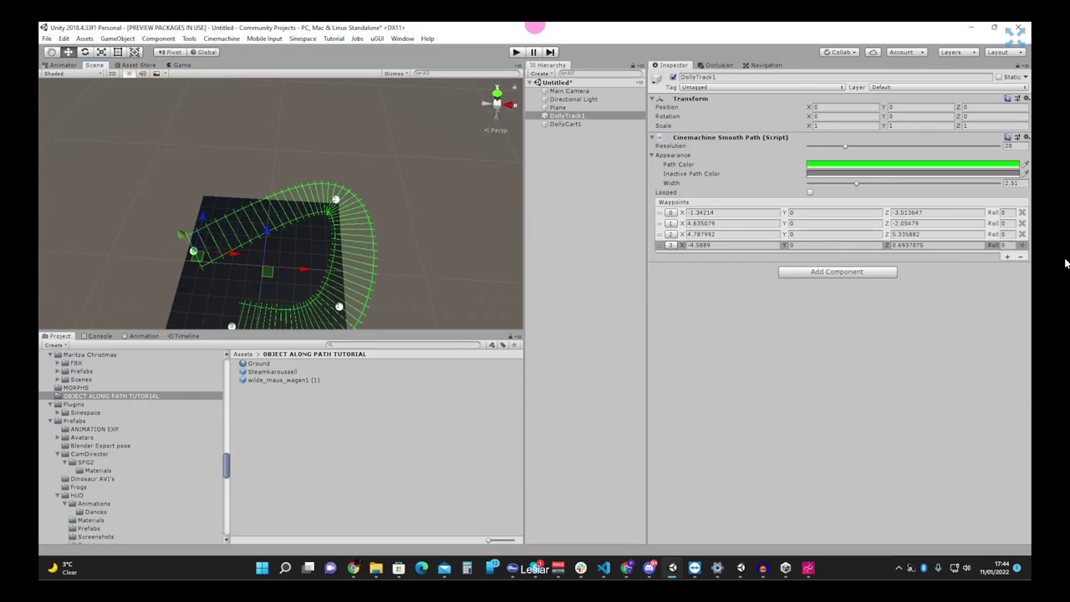
- Enable Looped to close the track and switch to the Top view
left_click(809, 193)
scroll(271, 251, "down", 2)
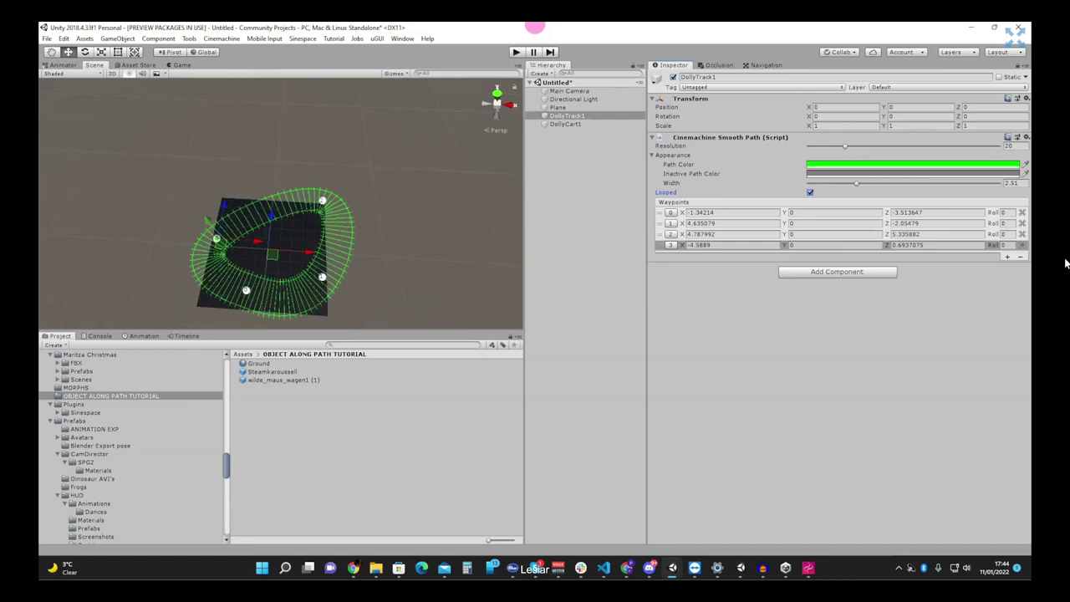
left_click(495, 92)
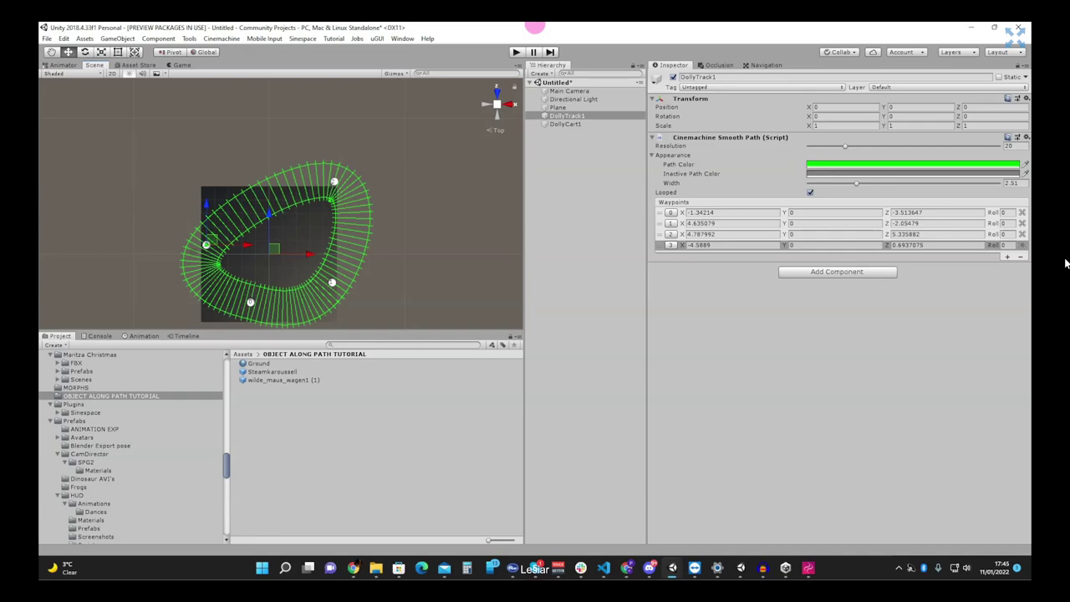
- Create a Cube, raise it above the track and rotate it -28.063 degrees on Y
right_click(544, 193)
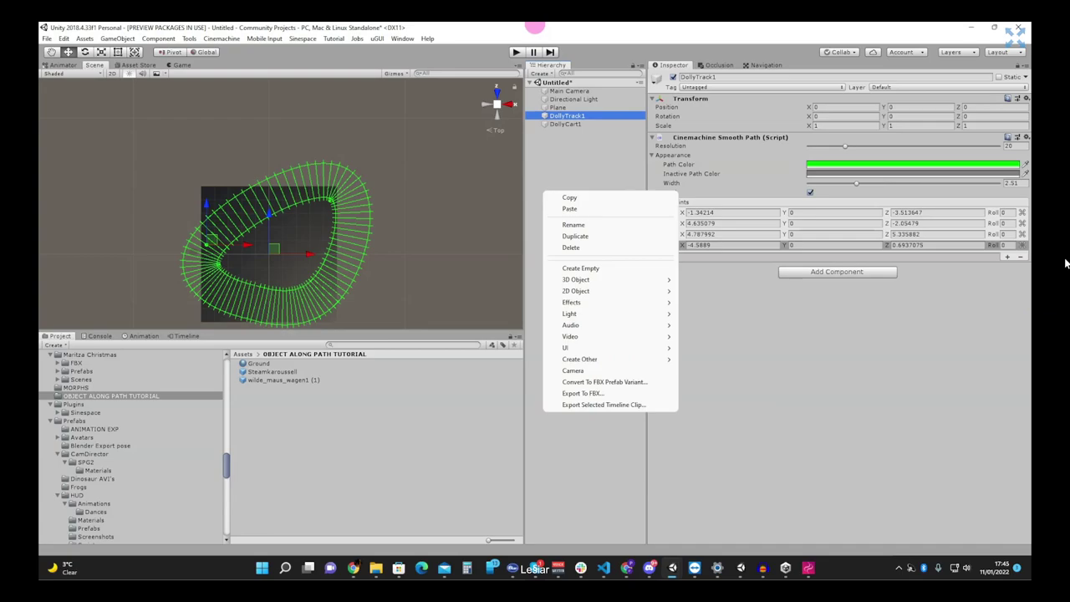
mouse_move(577, 279)
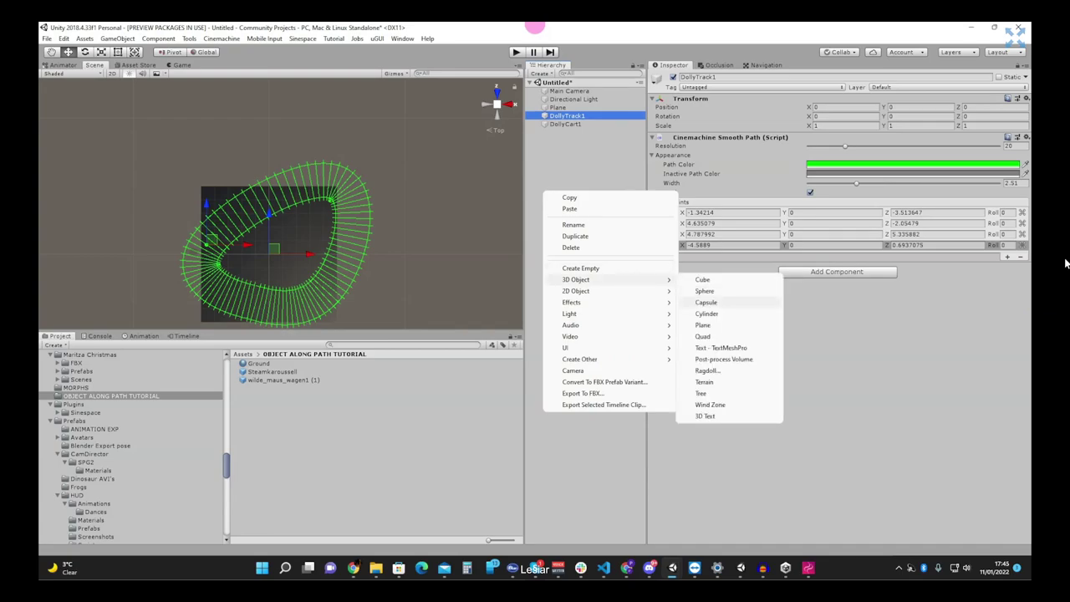
left_click(748, 281)
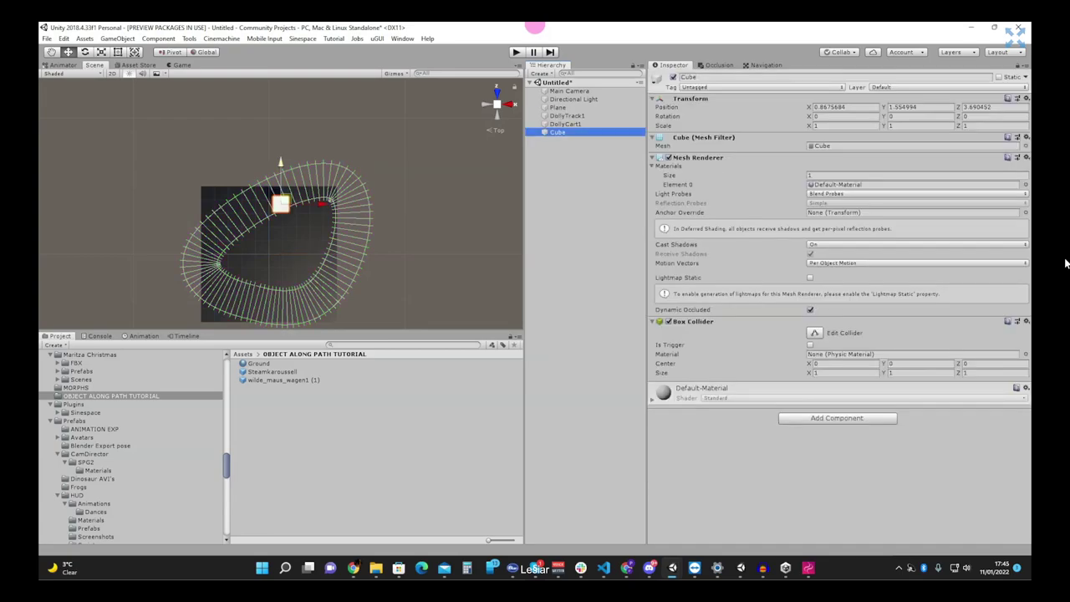
left_click_drag(282, 178, 286, 161)
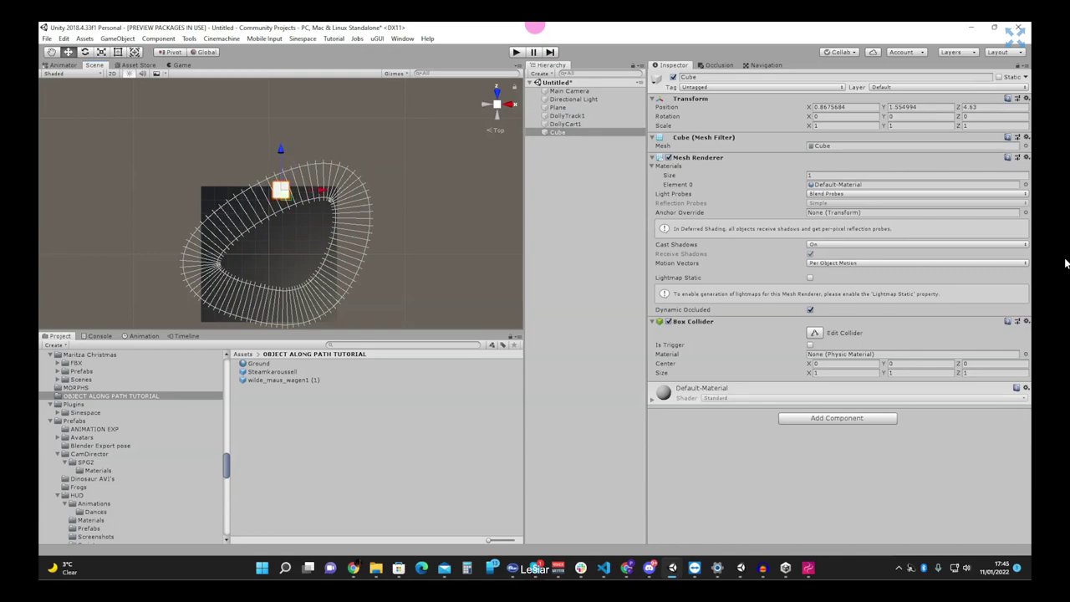
key("e")
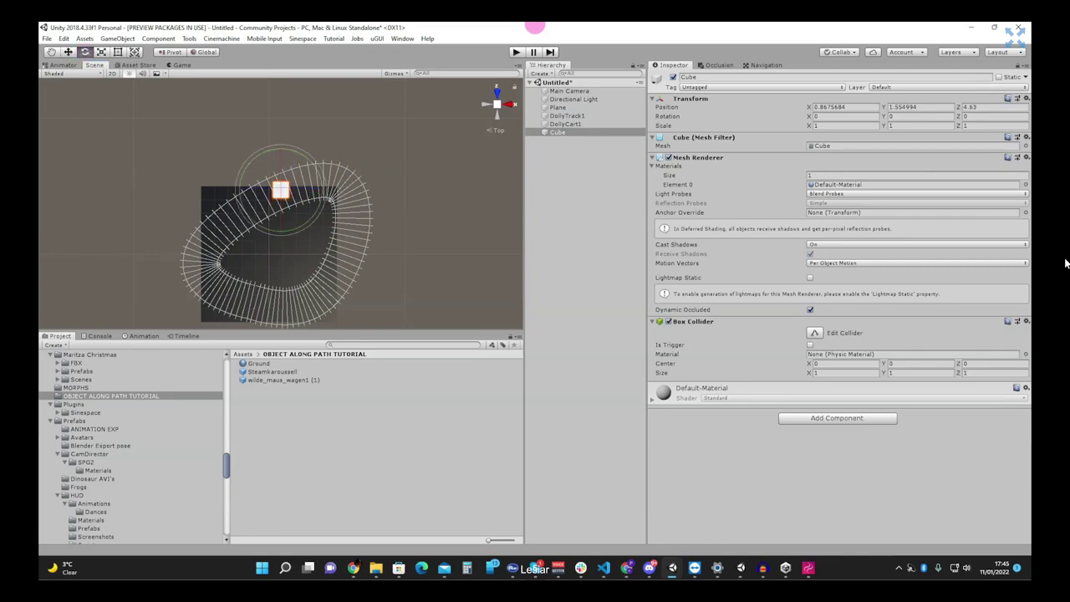
left_click_drag(298, 224, 339, 217)
- Compare the Cube's settings with DollyCart1's dolly cart settings
left_click(558, 133)
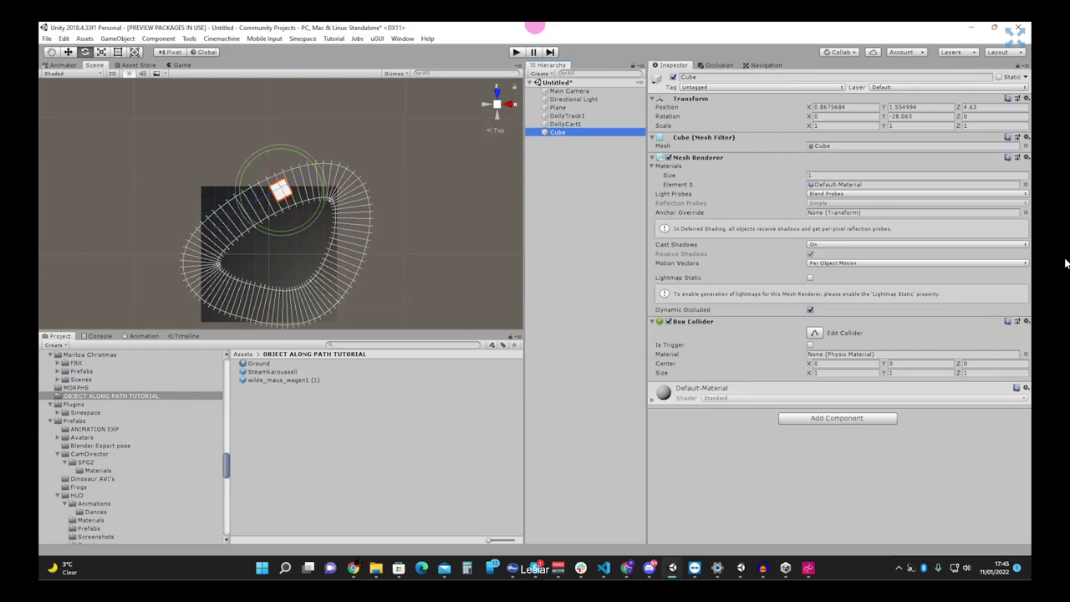
left_click(563, 124)
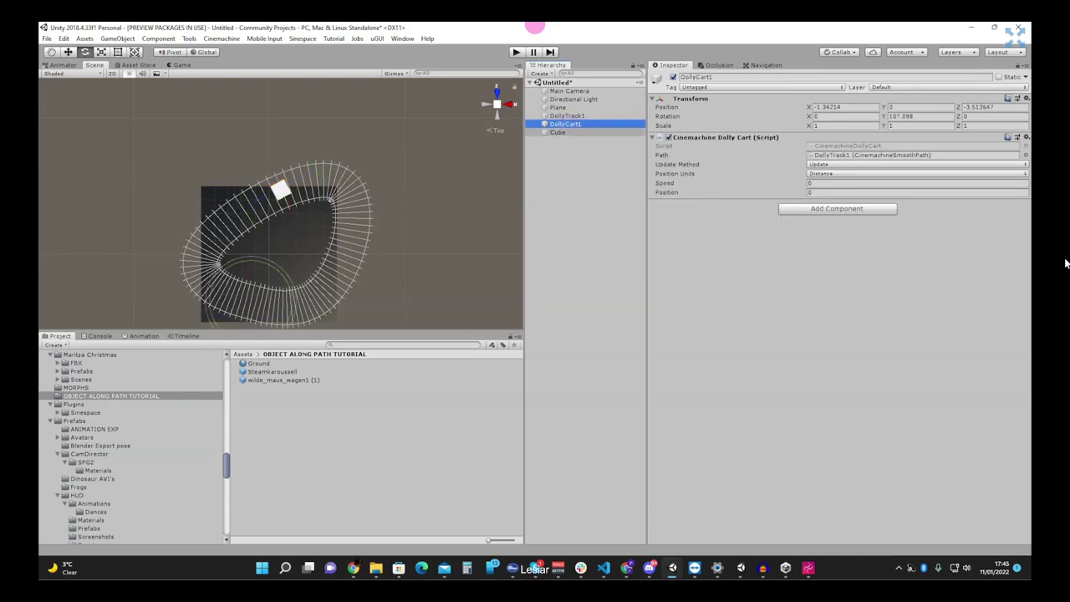
left_click(559, 132)
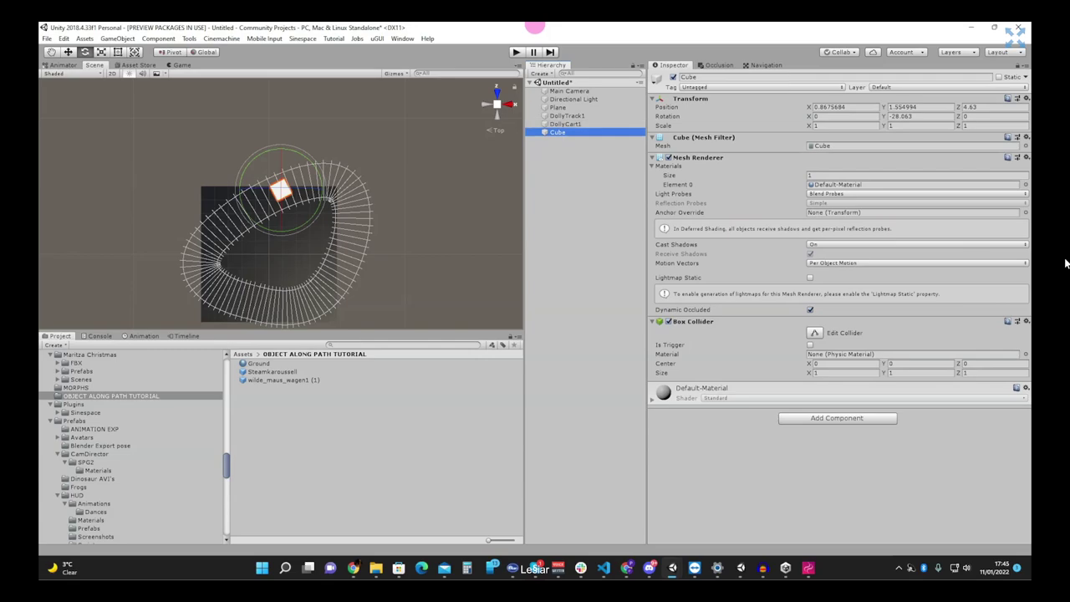
left_click(567, 124)
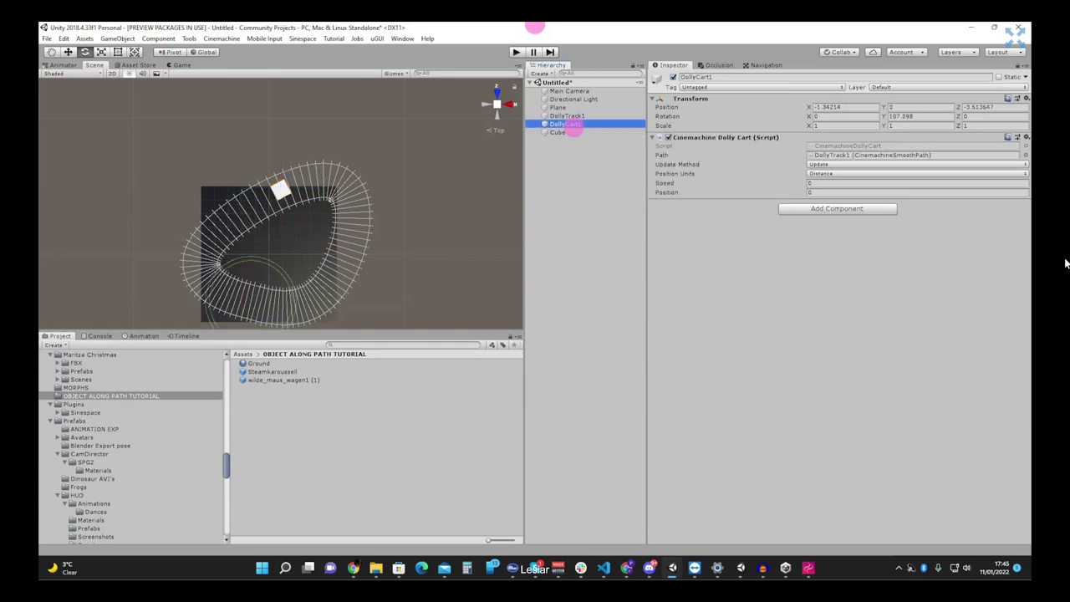
left_click(562, 133)
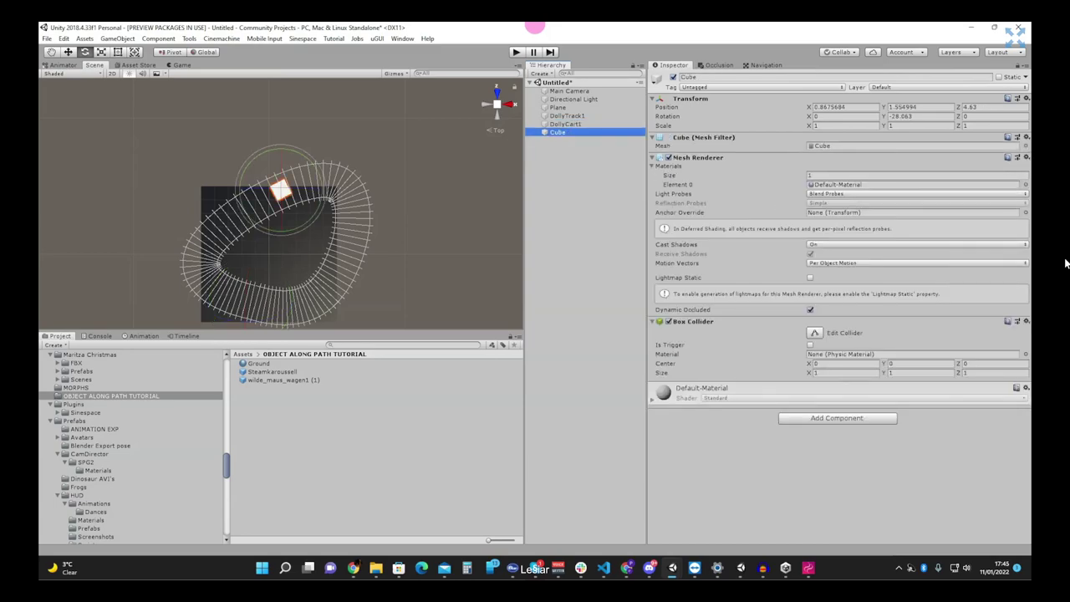
left_click(600, 123)
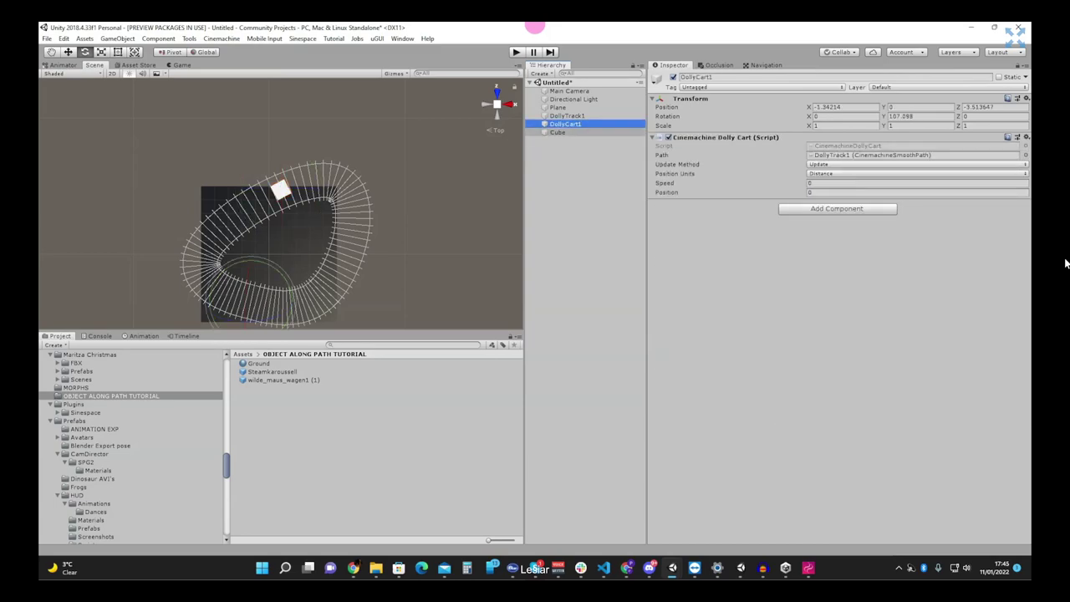
- Delete DollyCart1 and add a Cinemachine Dolly Cart component to the Cube
right_click(602, 132)
key("Escape")
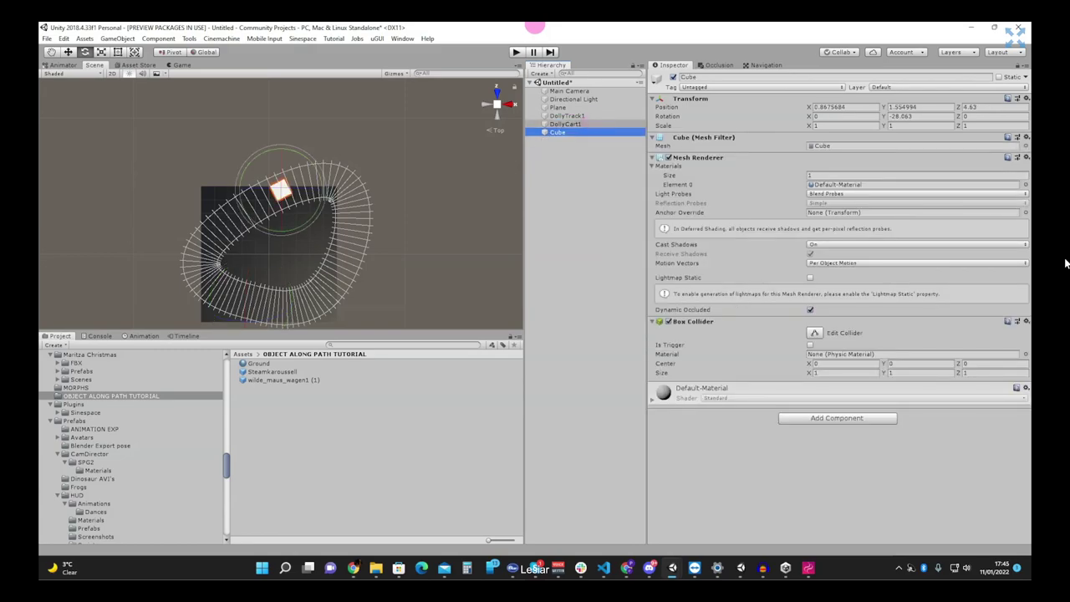
right_click(601, 123)
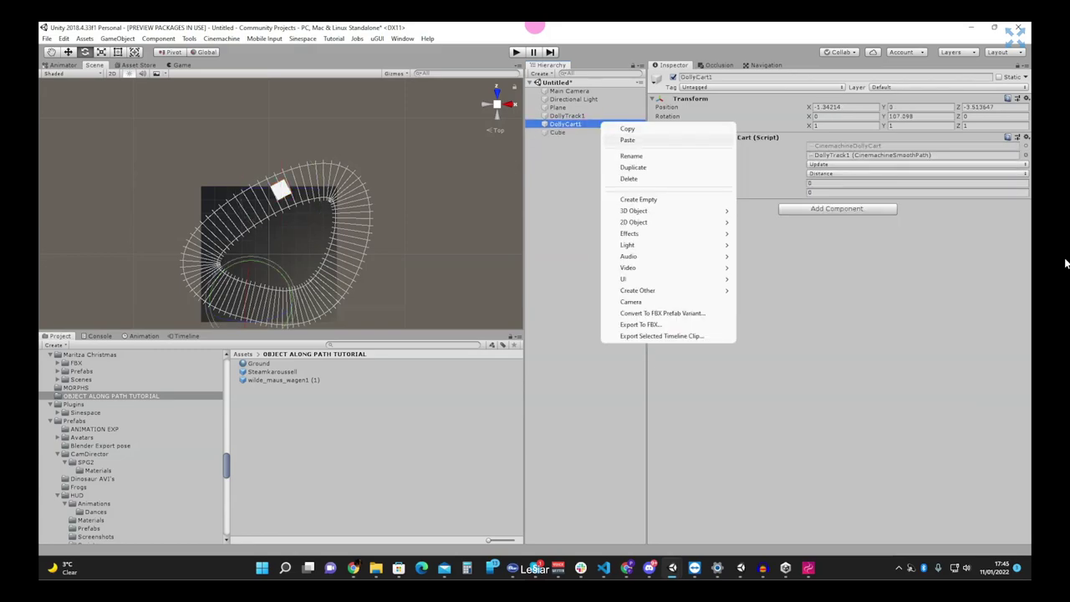
left_click(628, 178)
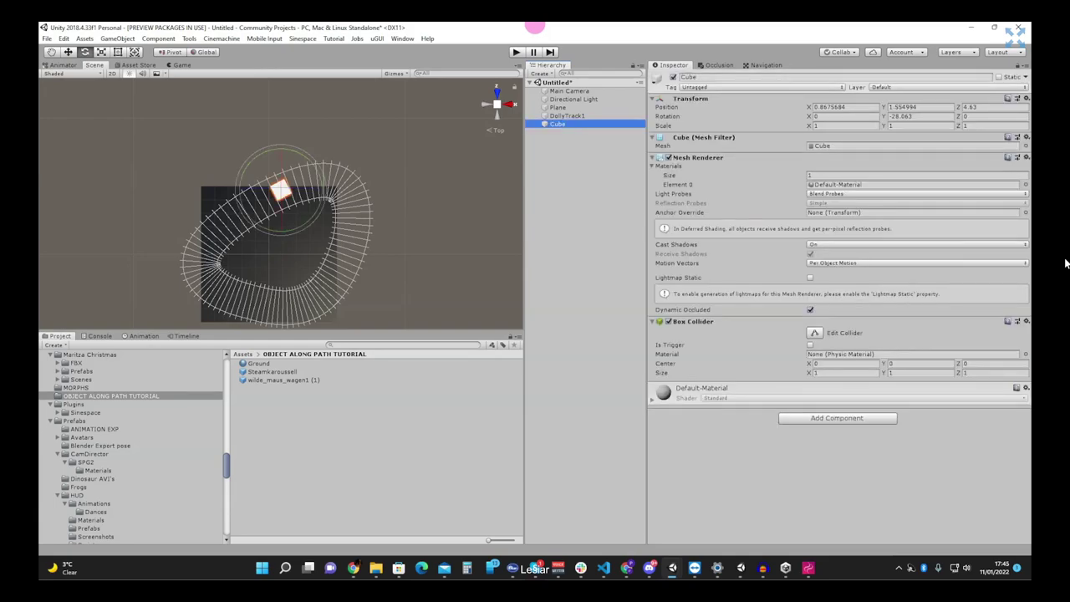
left_click(837, 418)
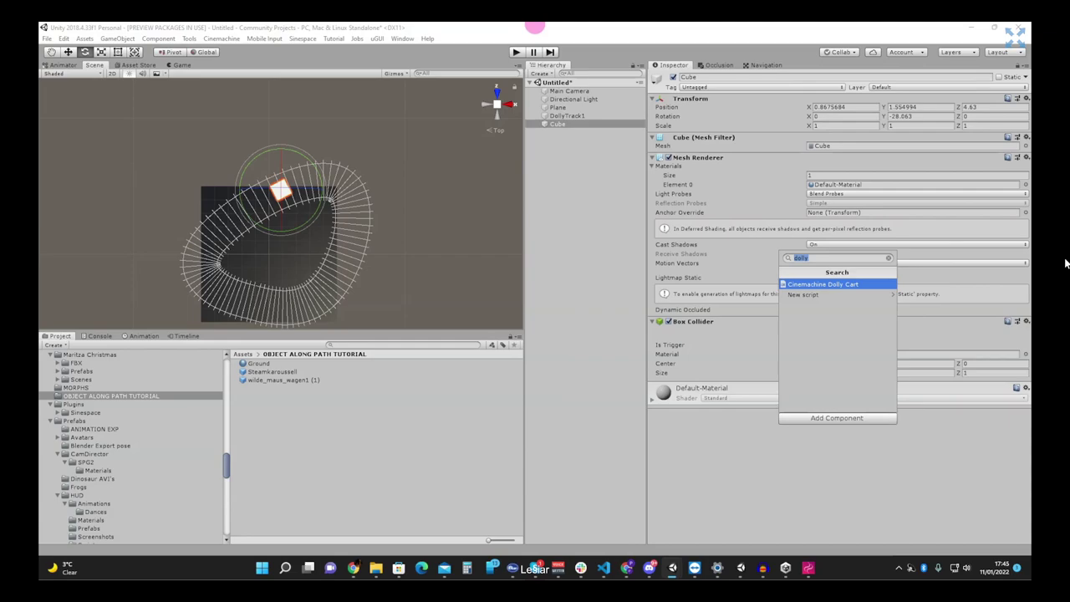
key("Return")
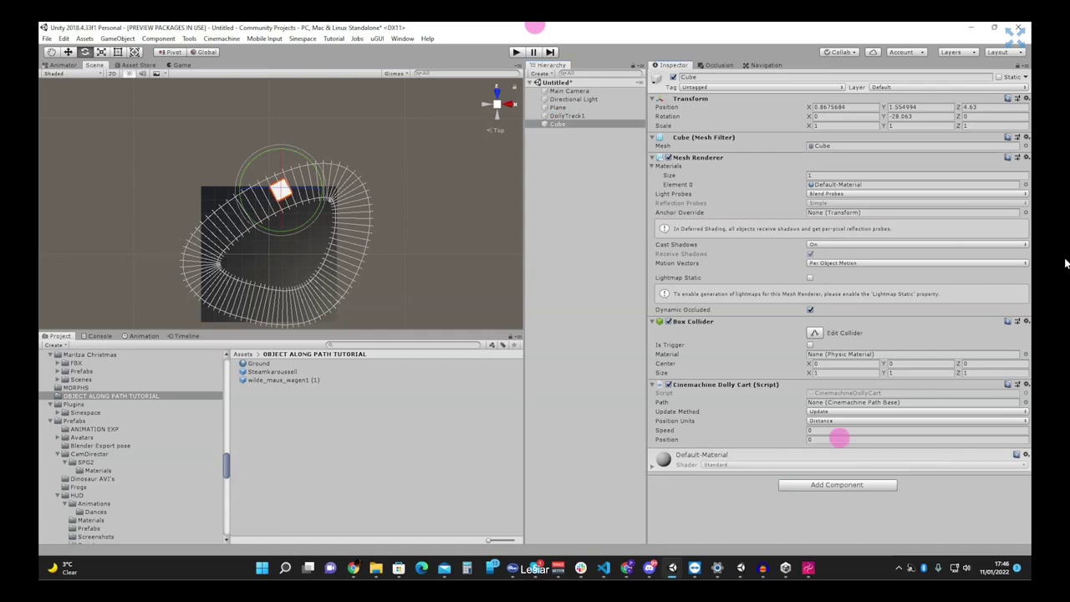
left_click_drag(840, 437, 853, 402)
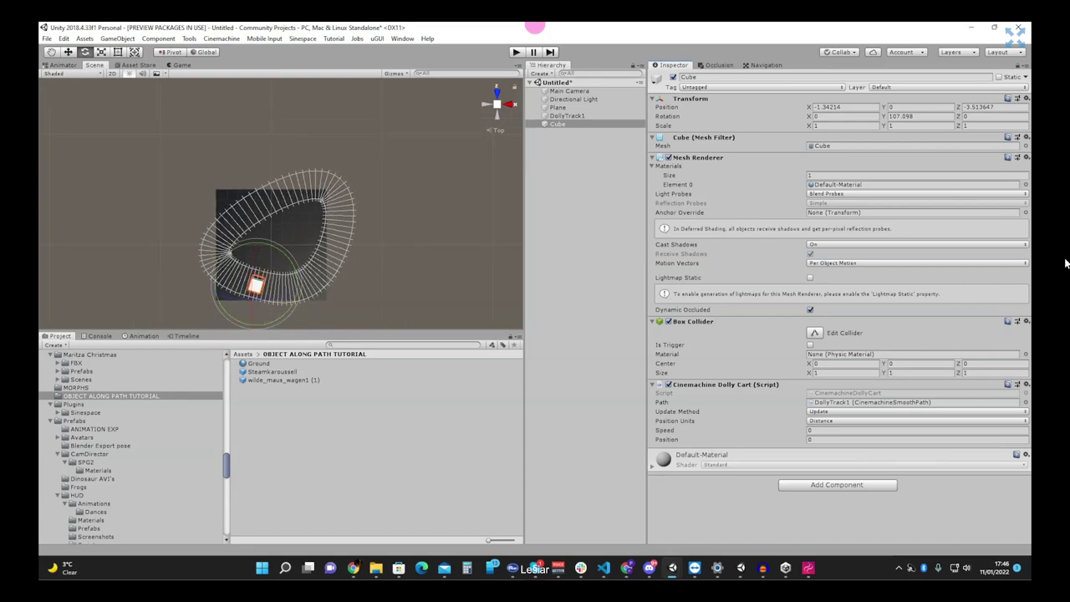
left_click(836, 430)
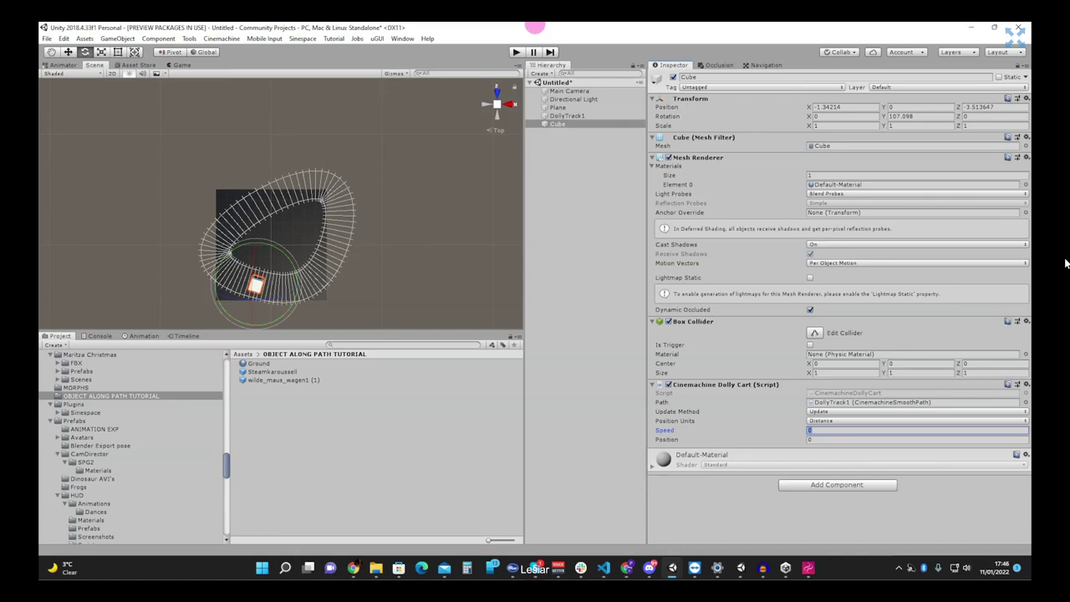
type("10")
key("Tab")
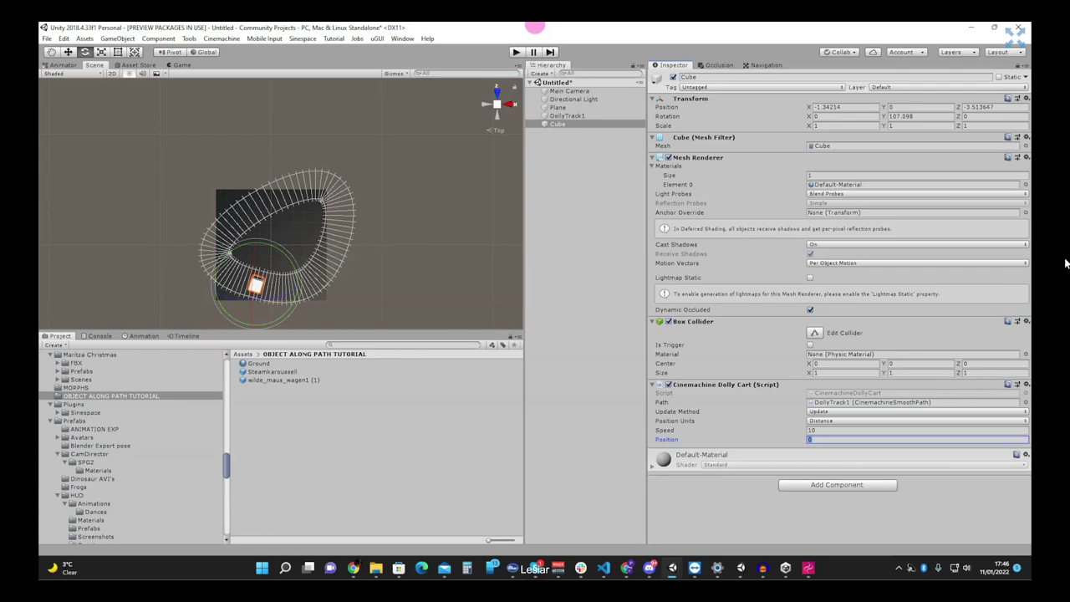
left_click(633, 363)
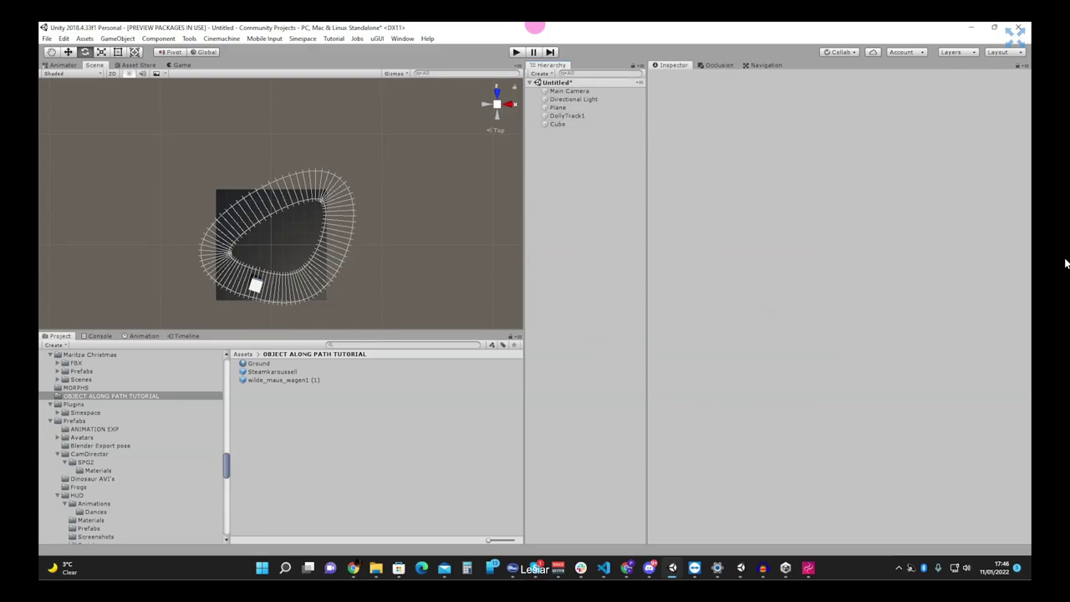
- Run the cube demo, watch the cube travel its path in the Game and Scene views, then stop play
key("ctrl+p")
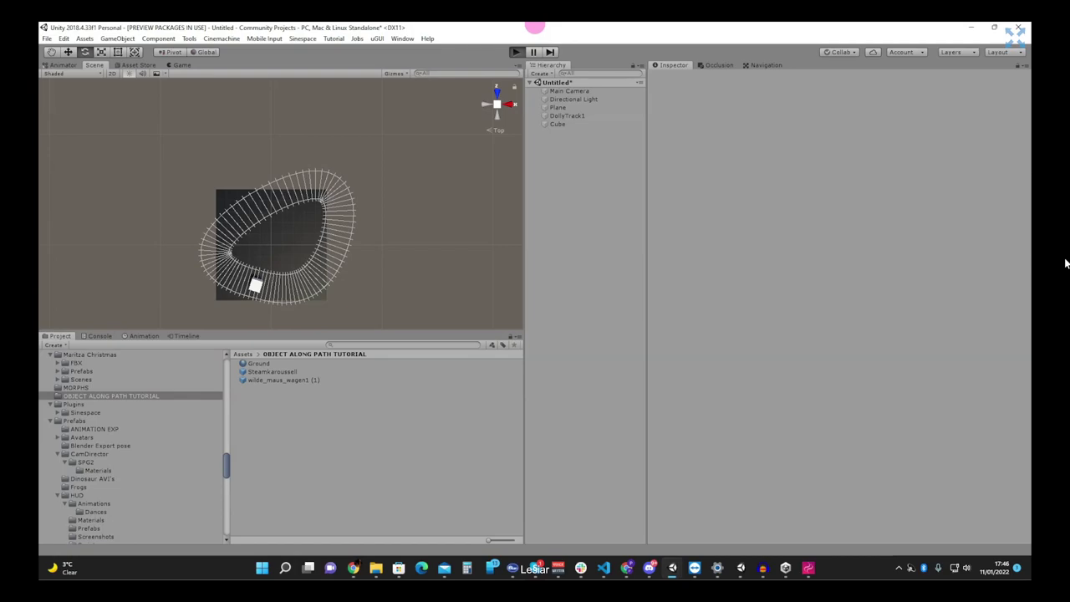
key("ctrl+p")
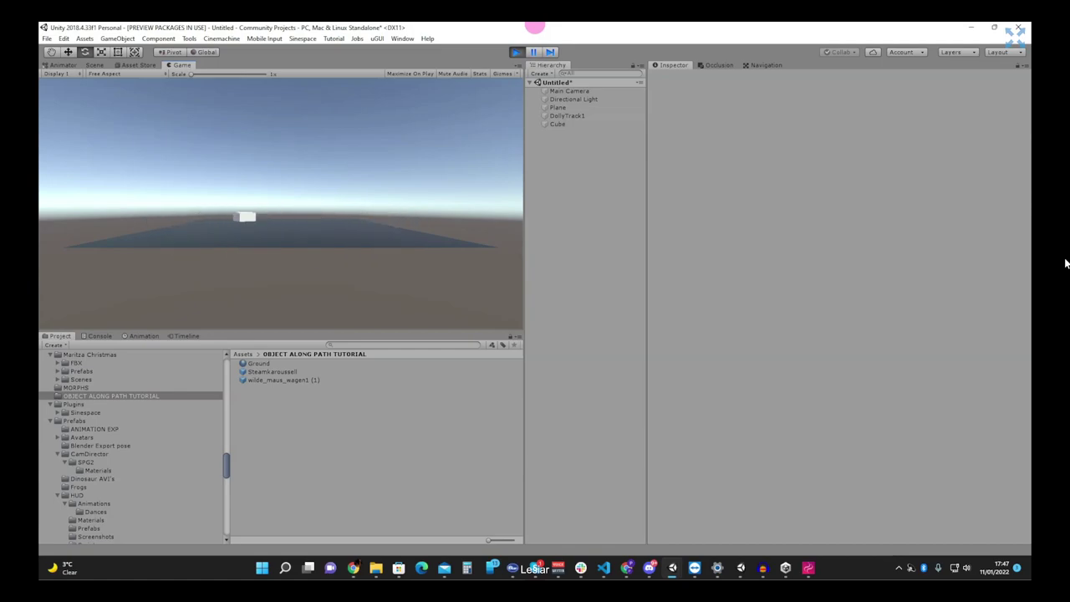
key("ctrl+1")
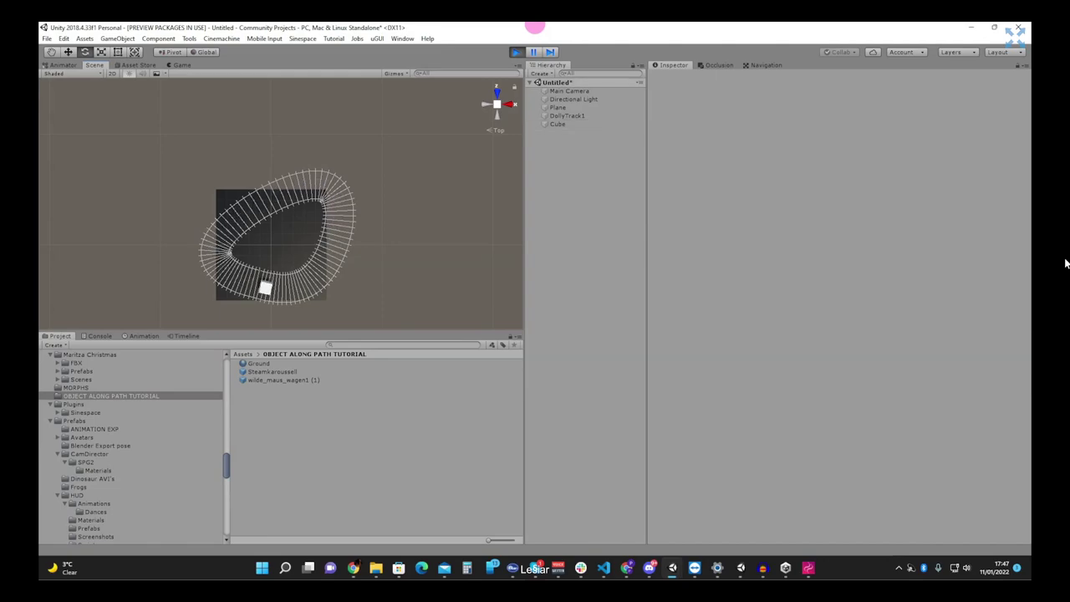
left_click(180, 64)
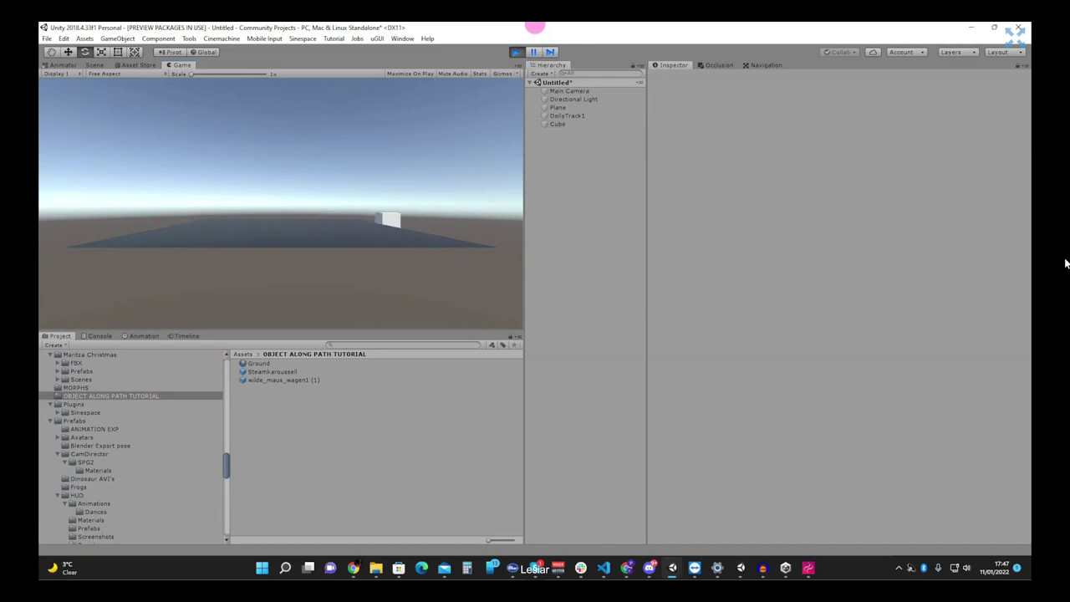
left_click(516, 51)
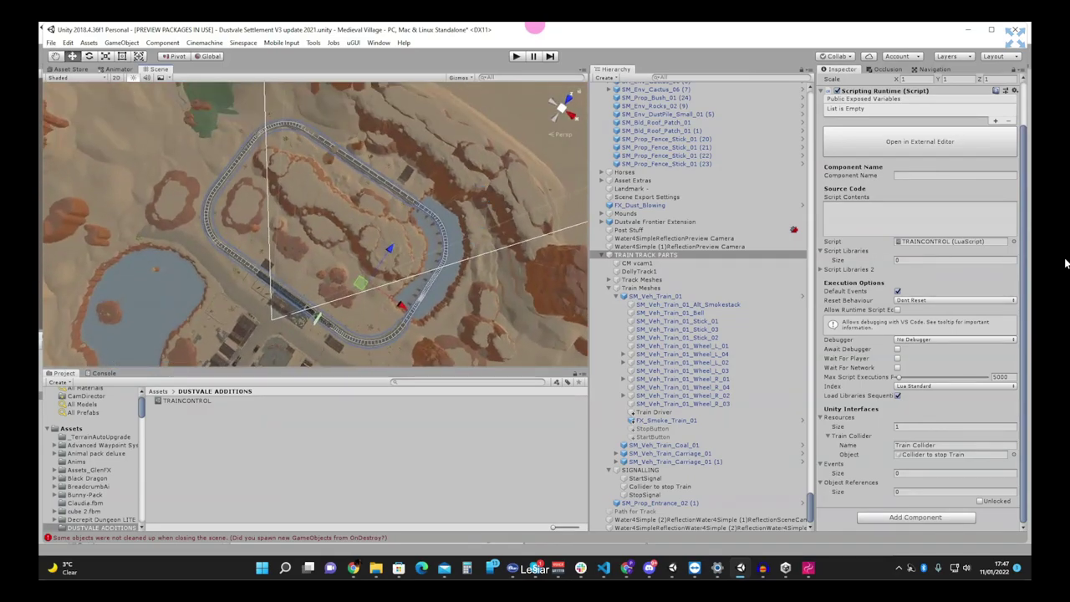
- Play the Dustvale Settlement scene and maximize the Game view
key("ctrl+p")
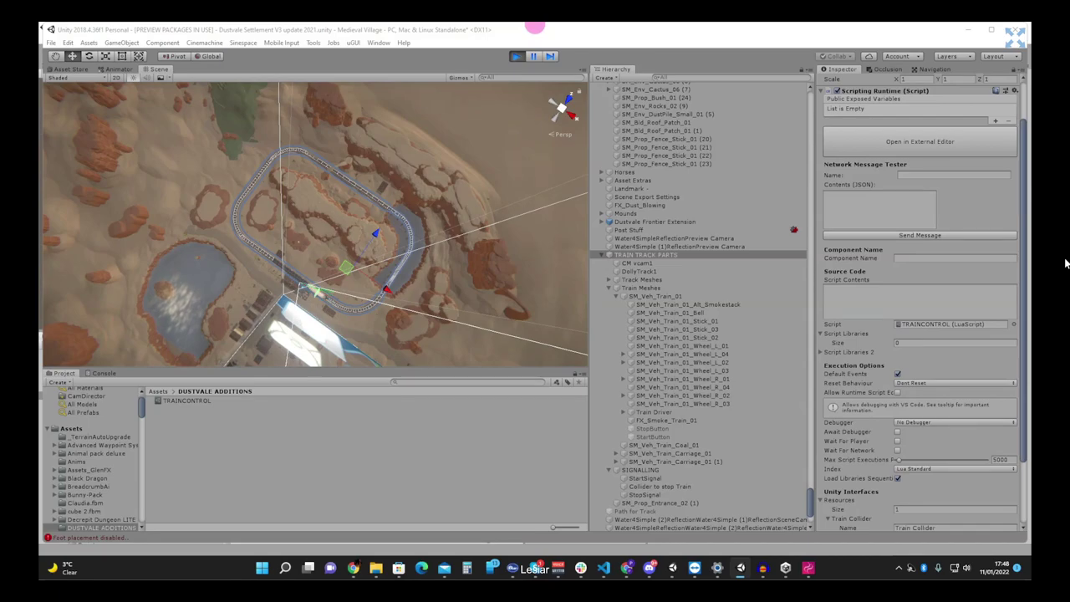
left_click(921, 295)
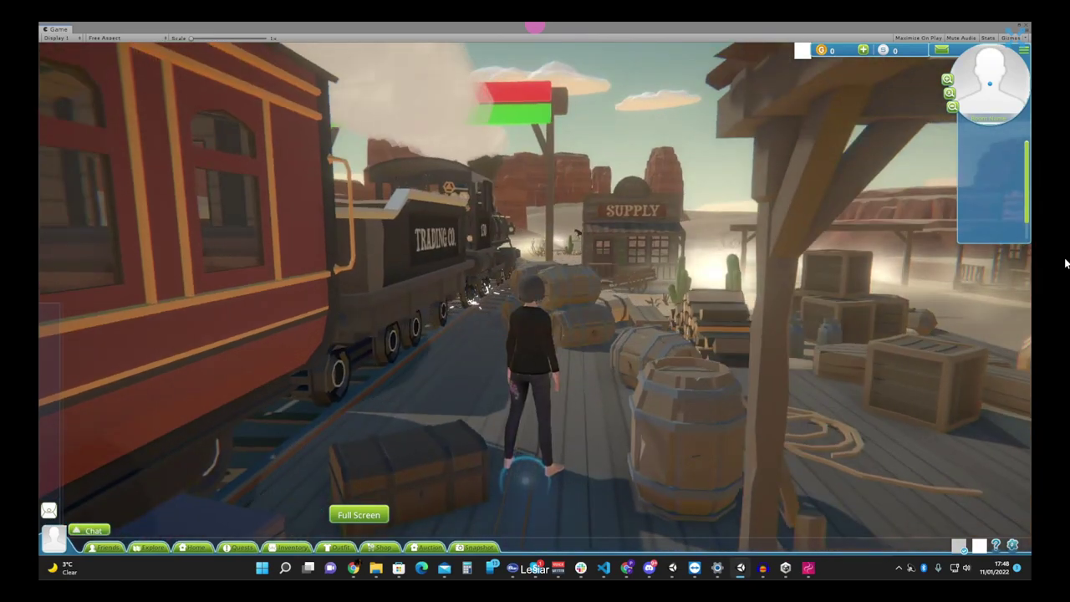
- Walk the avatar along the platform to locomotive 130 and onto its cab platform
key("w")
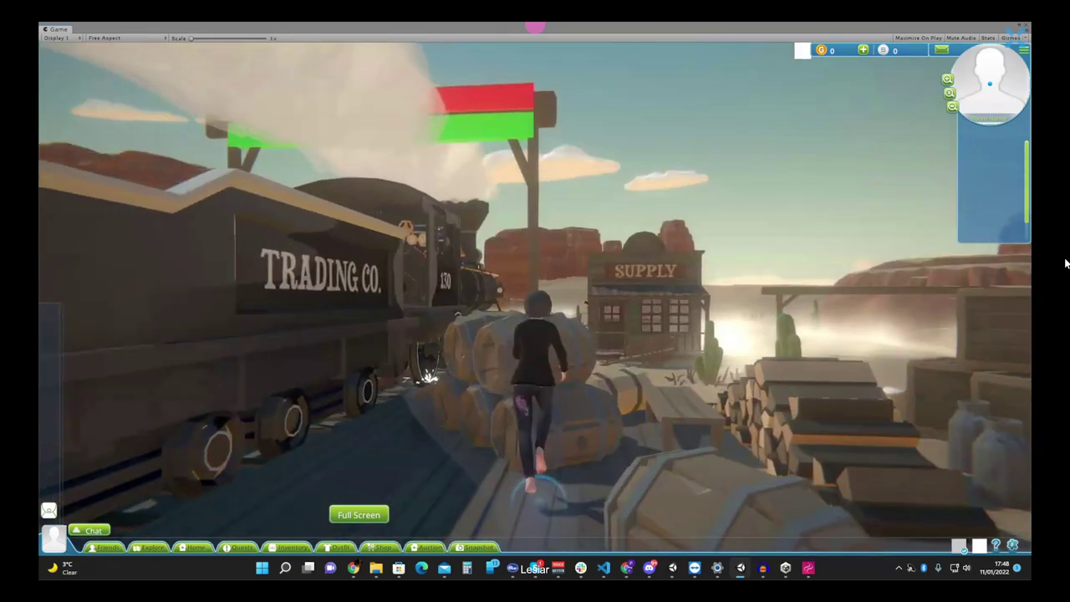
key("a")
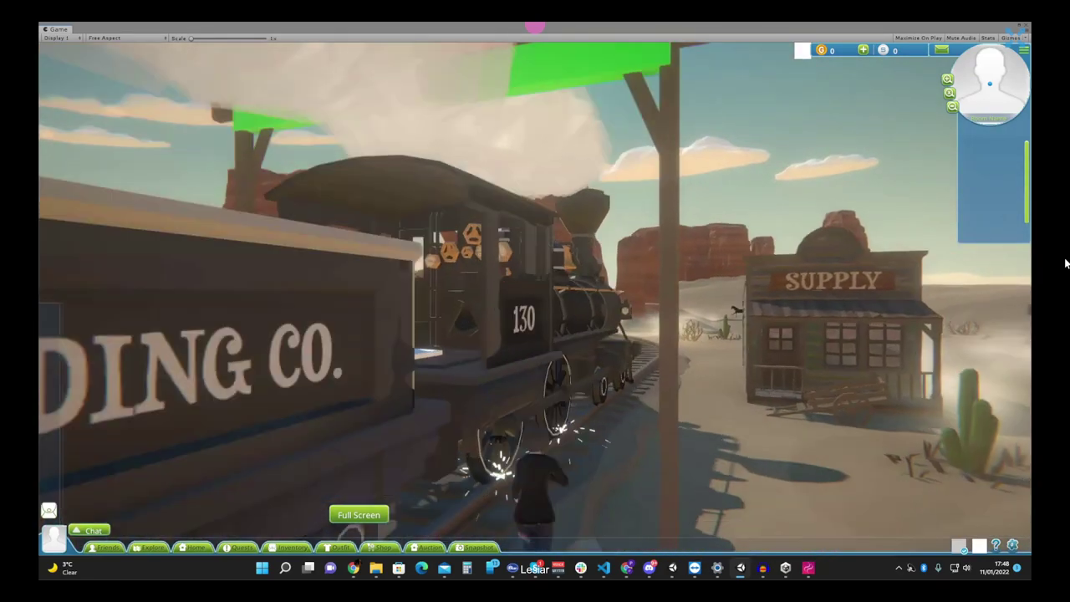
key("a")
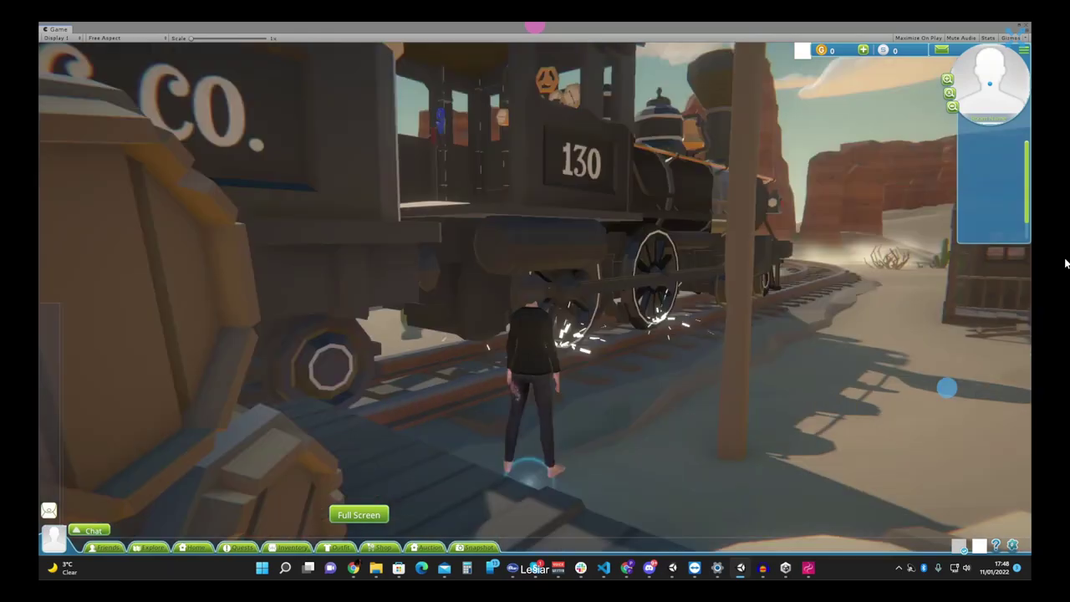
key("a")
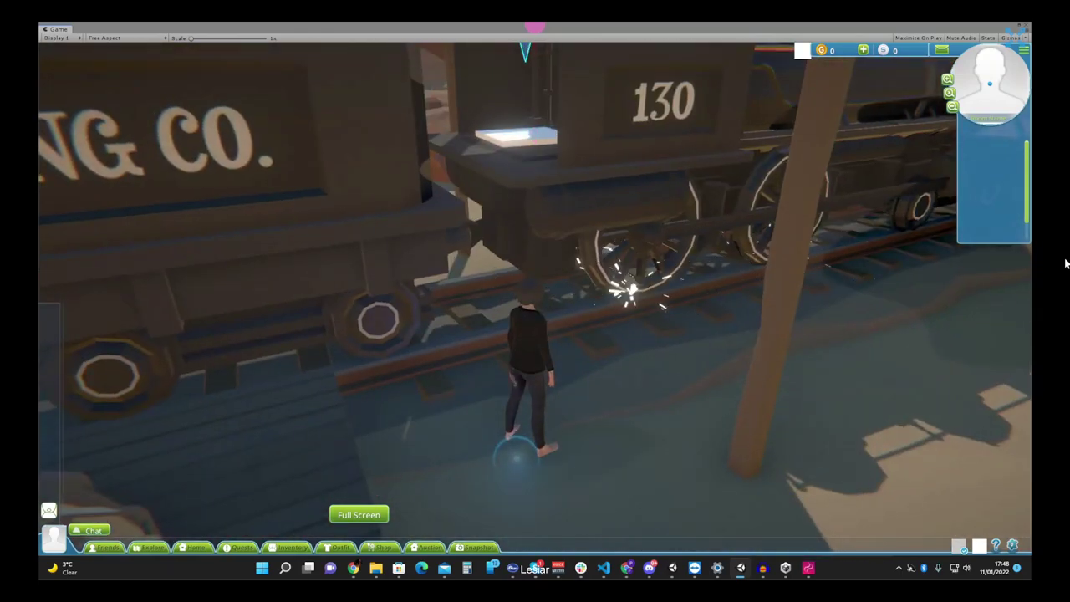
key("w")
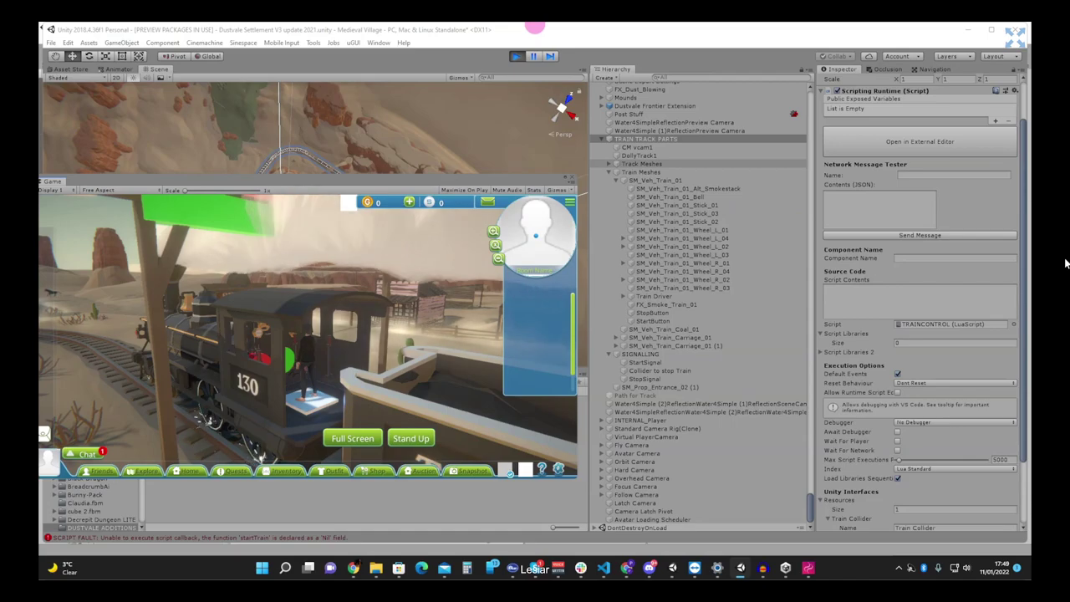
- Inspect Collider to stop Train and DollyTrack1 during the ride, then make the avatar stand up
key("Down")
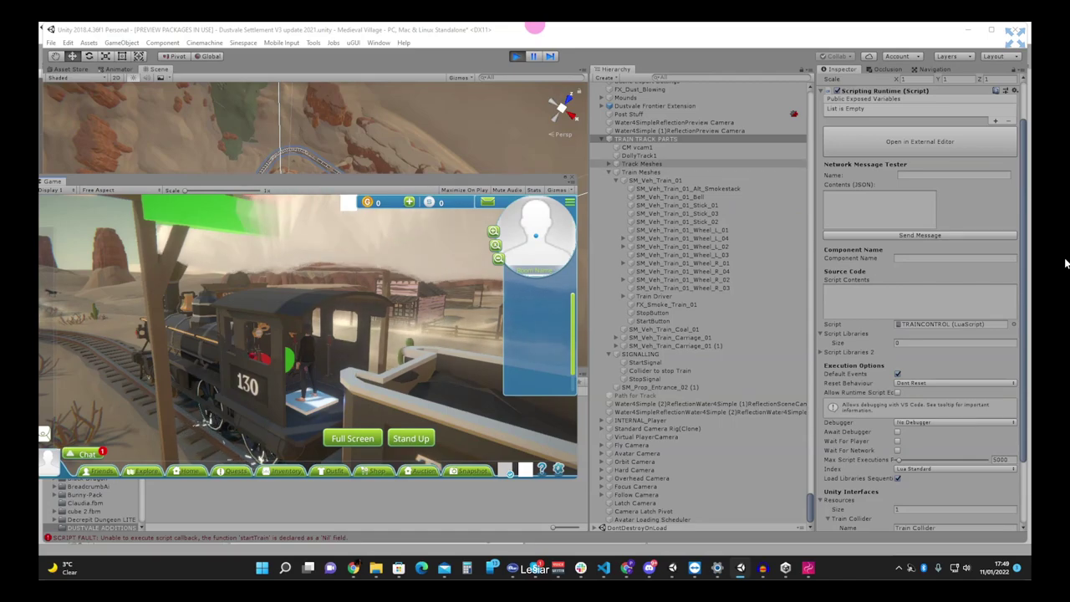
key("Down")
key("Down")
key("Down")
key("Down")
key("Down")
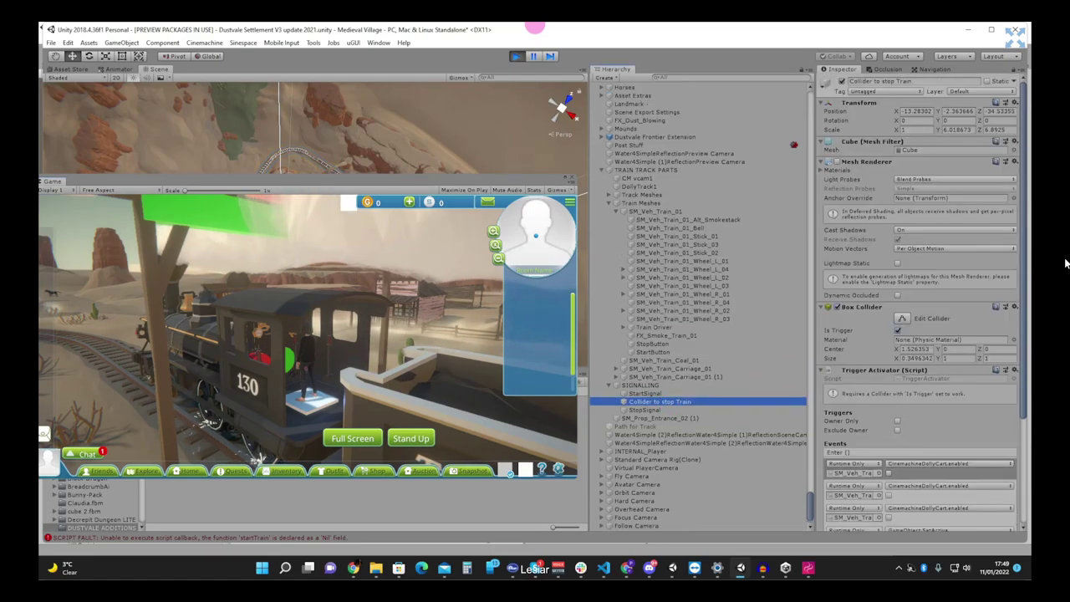
left_click(410, 438)
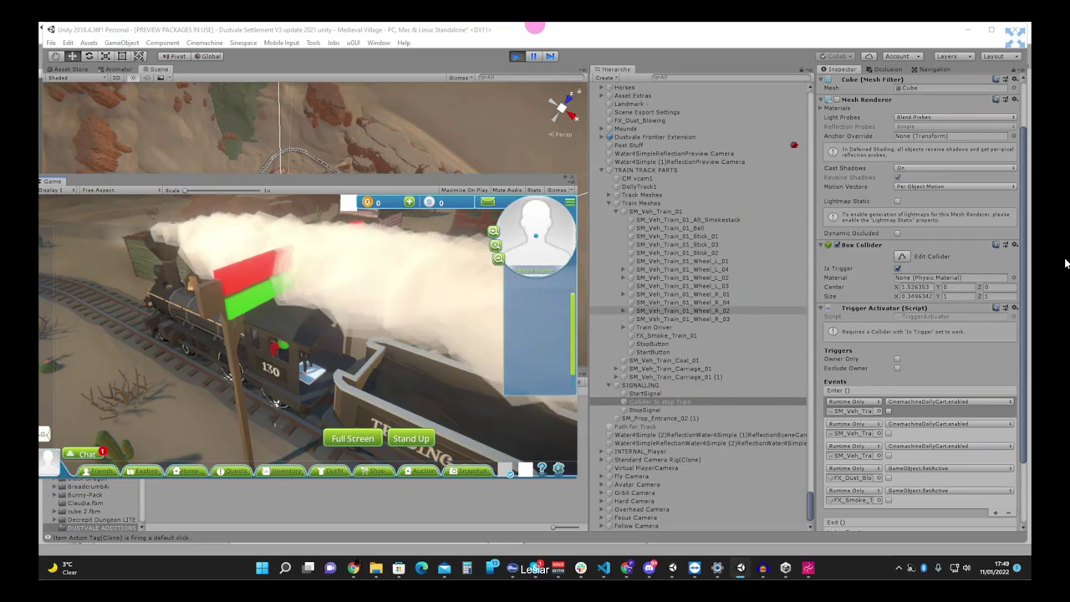
left_click(638, 186)
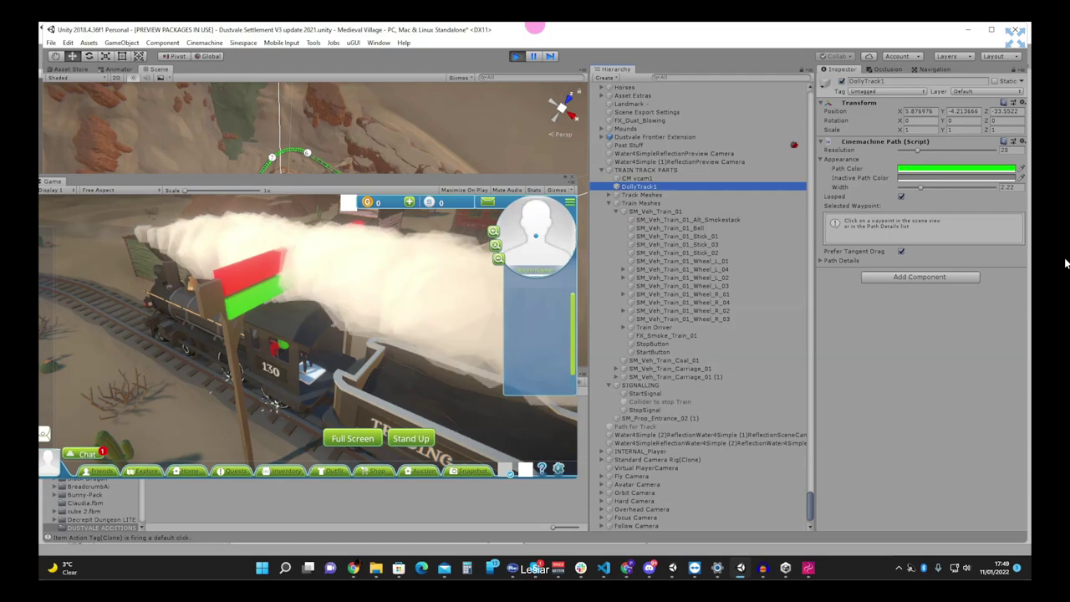
left_click(411, 438)
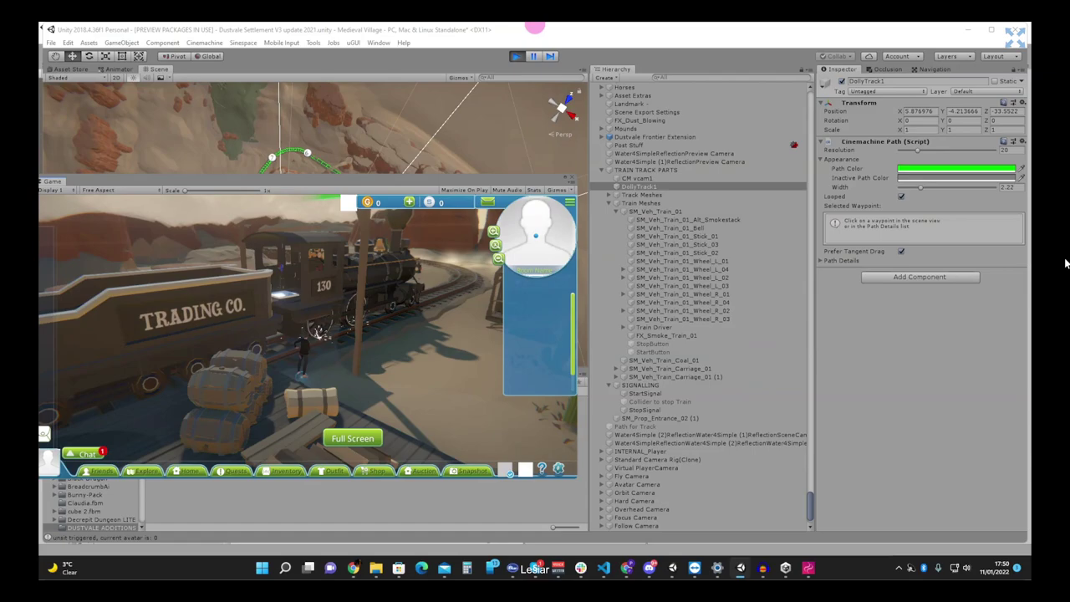
- Switch to Chrome, open a new tab, and reveal the hidden taskbar tray icons
key("alt+Tab")
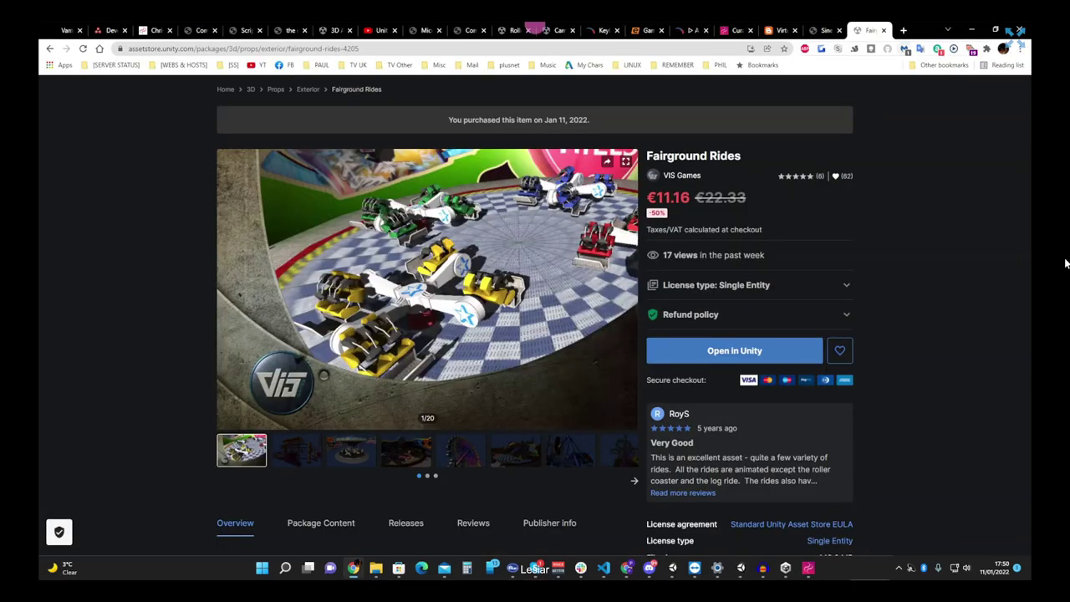
key("ctrl+t")
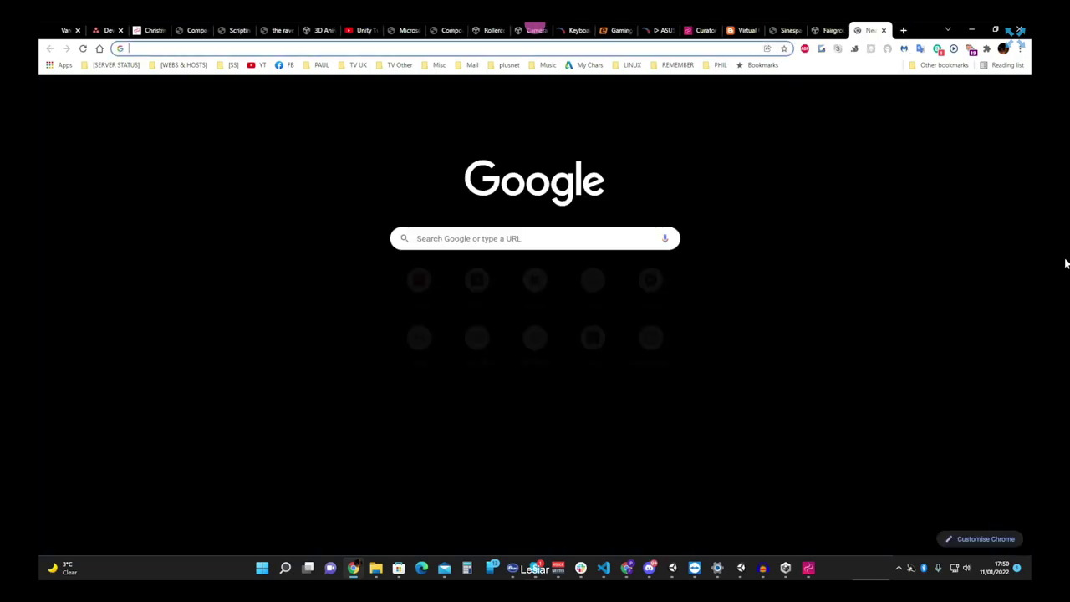
key("super+b")
key("Return")
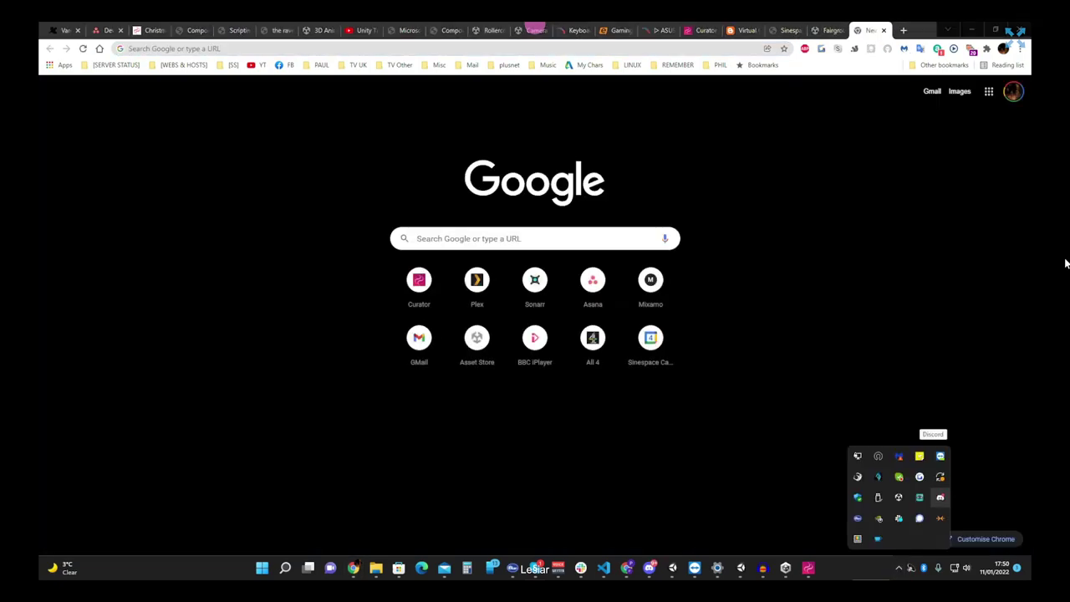
- Open the Gyazo tray icon's menu, dismiss it, then reselect the Gyazo tray icon
key("Up")
key("Left")
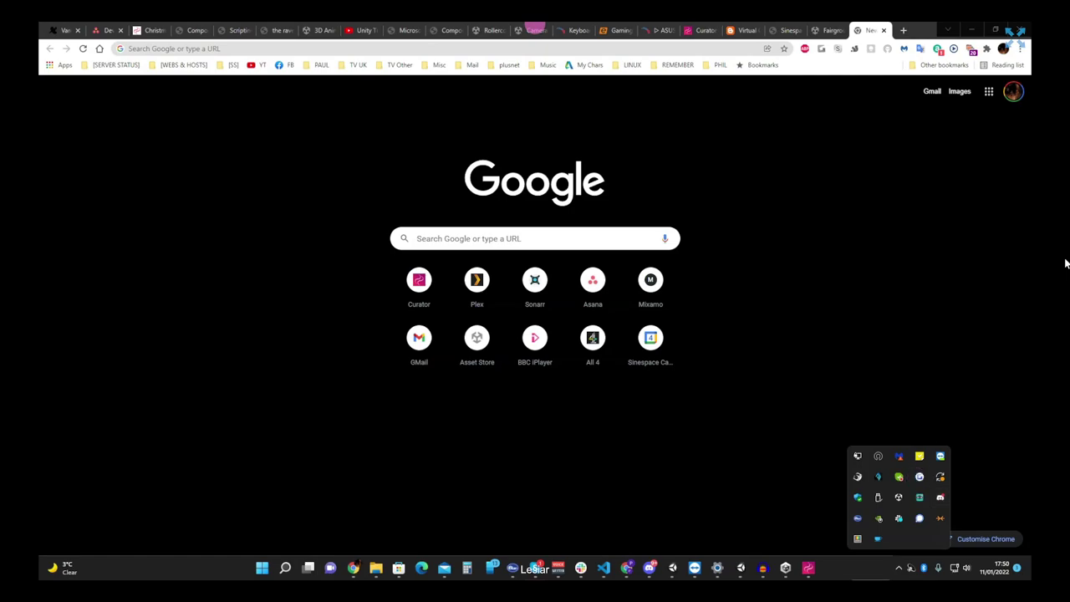
key("shift+F10")
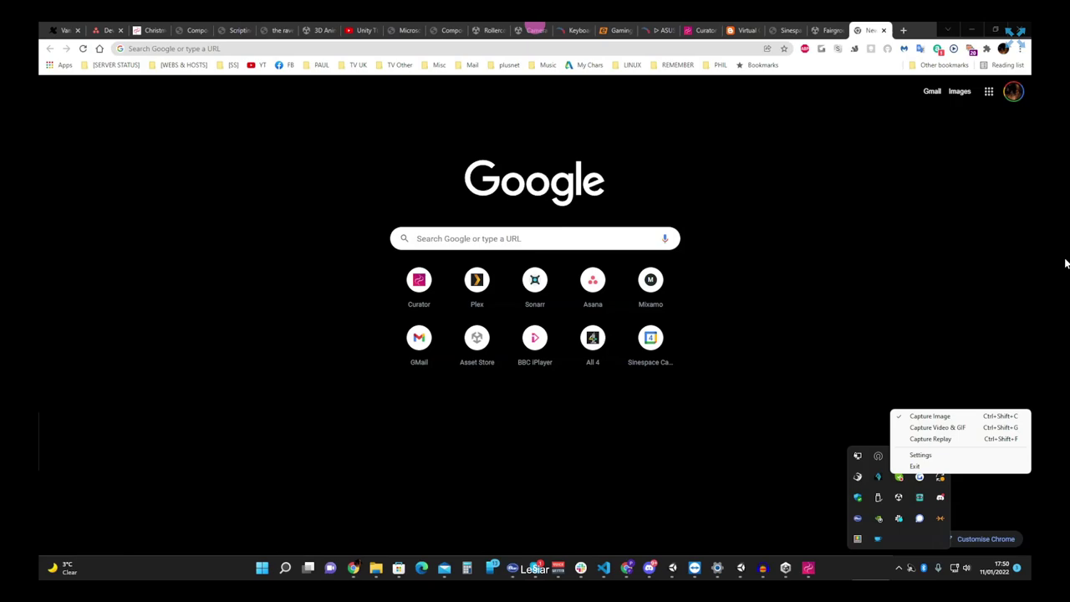
key("Escape")
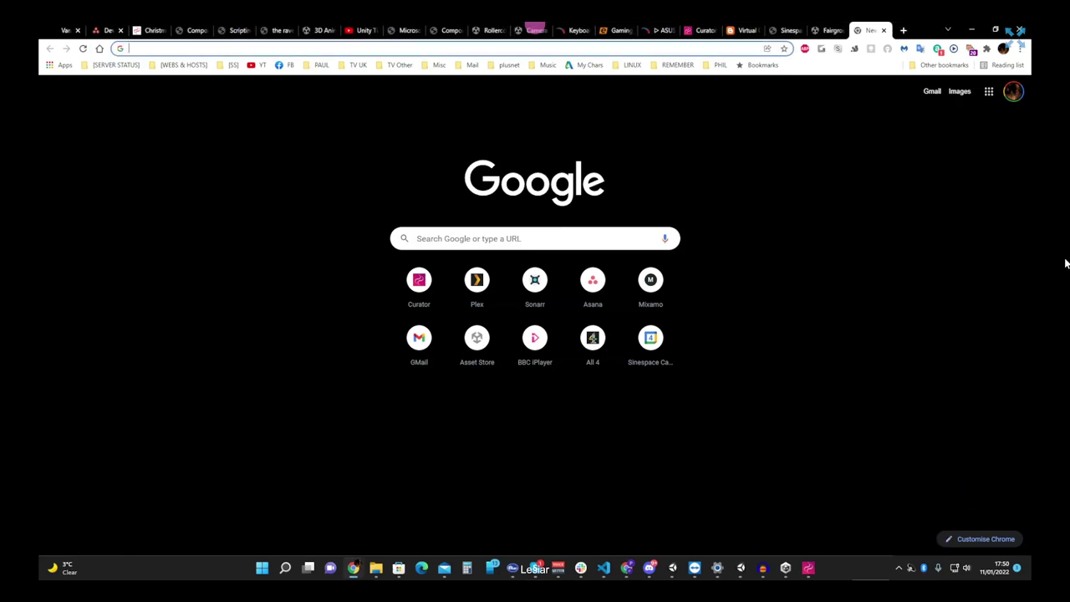
key("super+b")
key("Return")
key("Up")
key("Right")
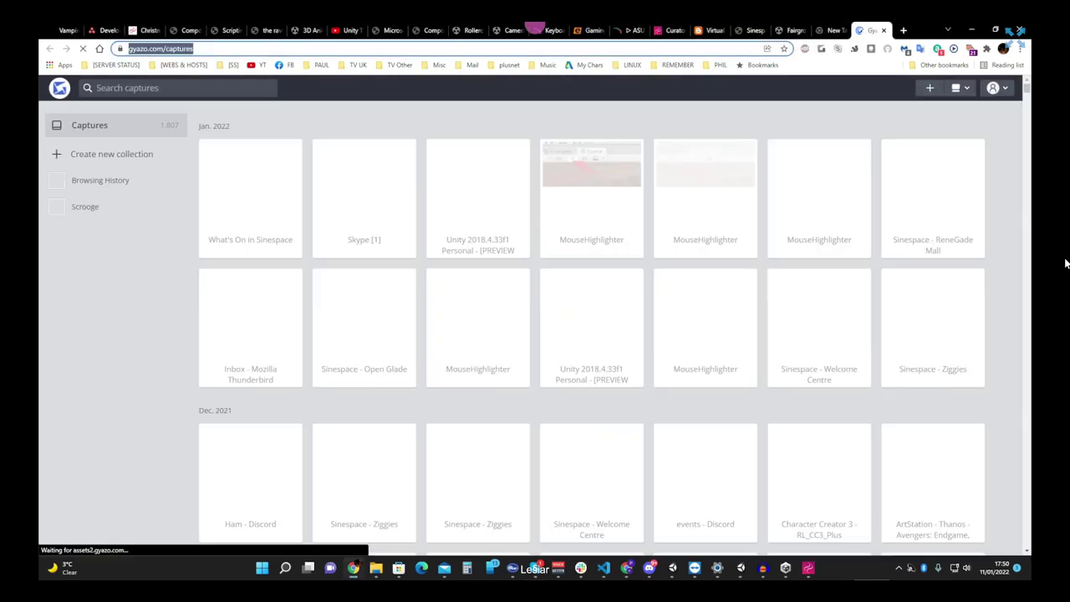
- Scroll the Gyazo captures list and play the Dustvale train clip full screen
scroll(705, 368, "down", 3)
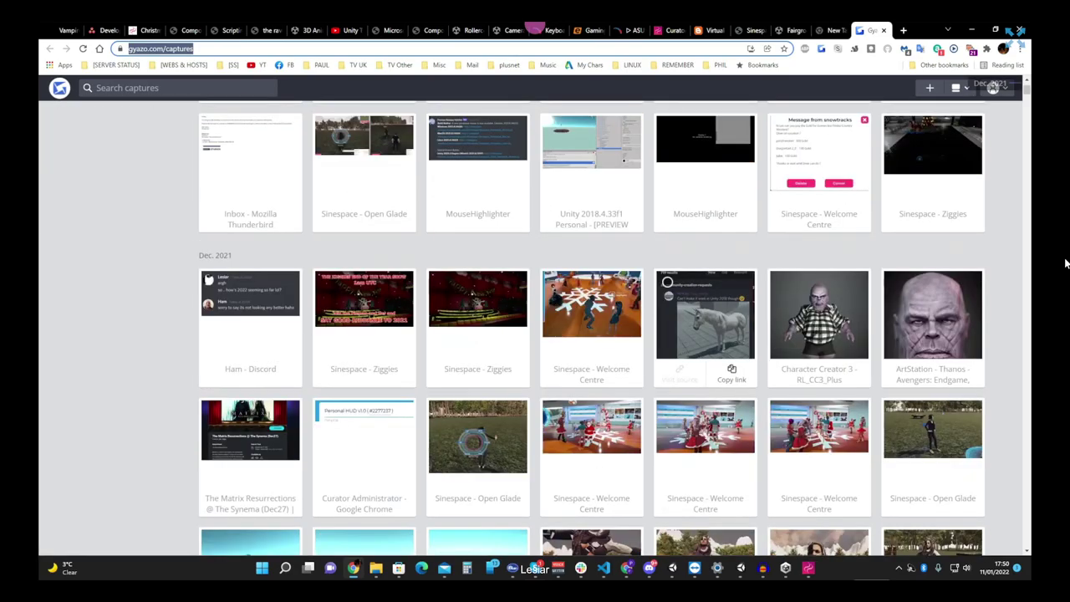
scroll(705, 289, "down", 5)
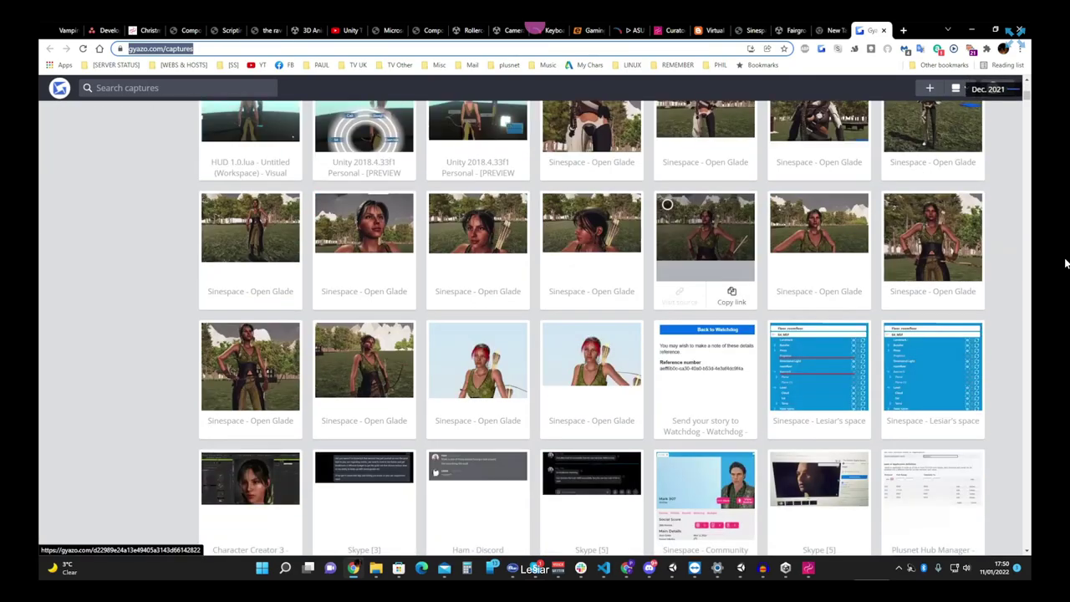
scroll(1065, 263, "down", 2)
scroll(1065, 263, "down", 3)
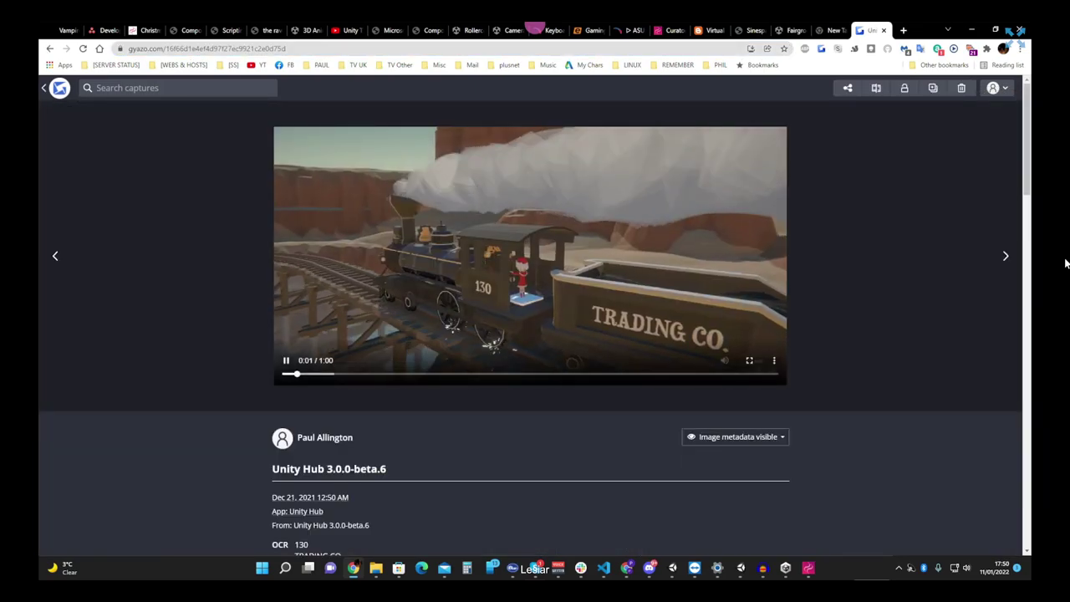
left_click(750, 360)
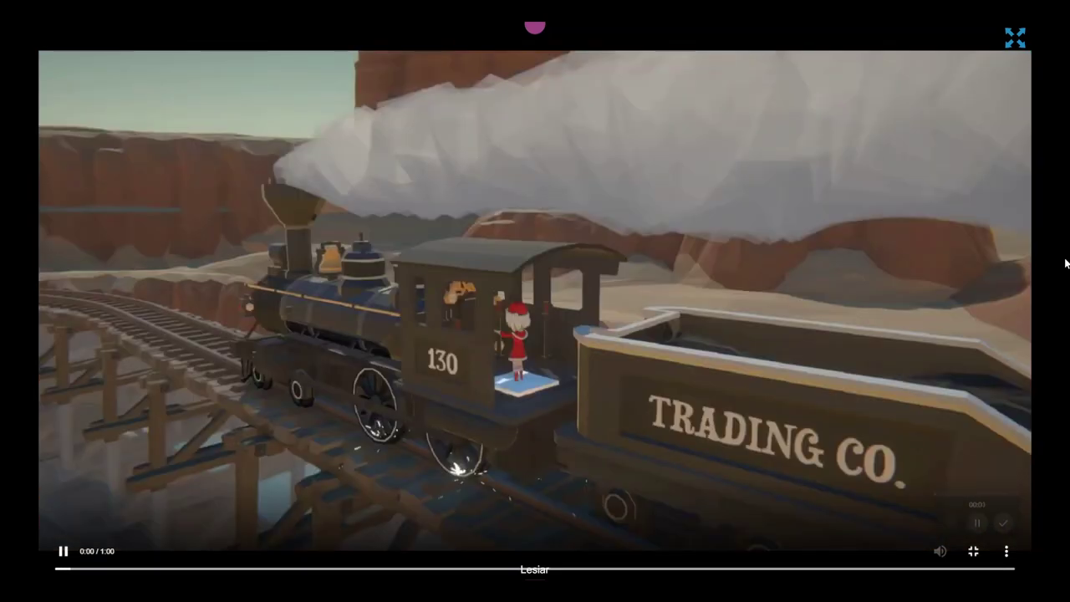
- Exit full screen and pause the train clip at 0:06
key("Escape")
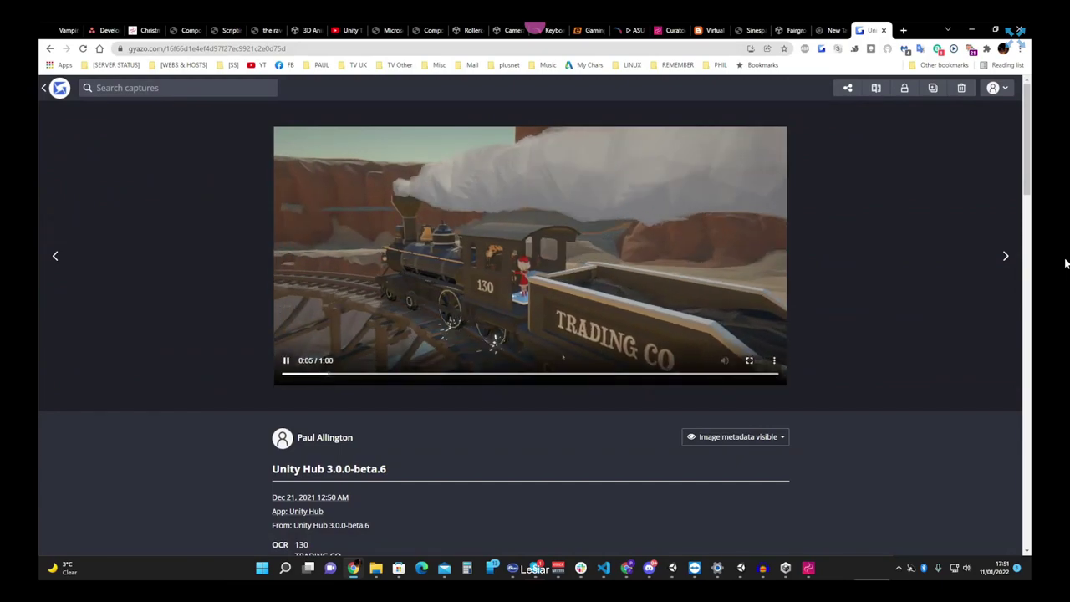
key("space")
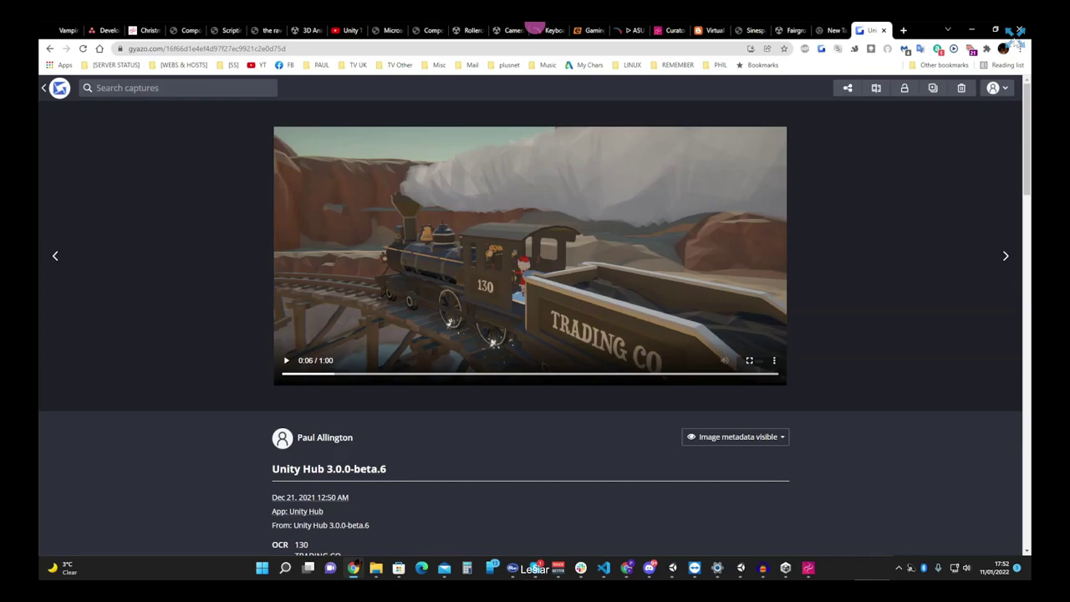
- Return to Sinespace, view the shared screen up close, then switch to the Audience Camera
left_click(1014, 36)
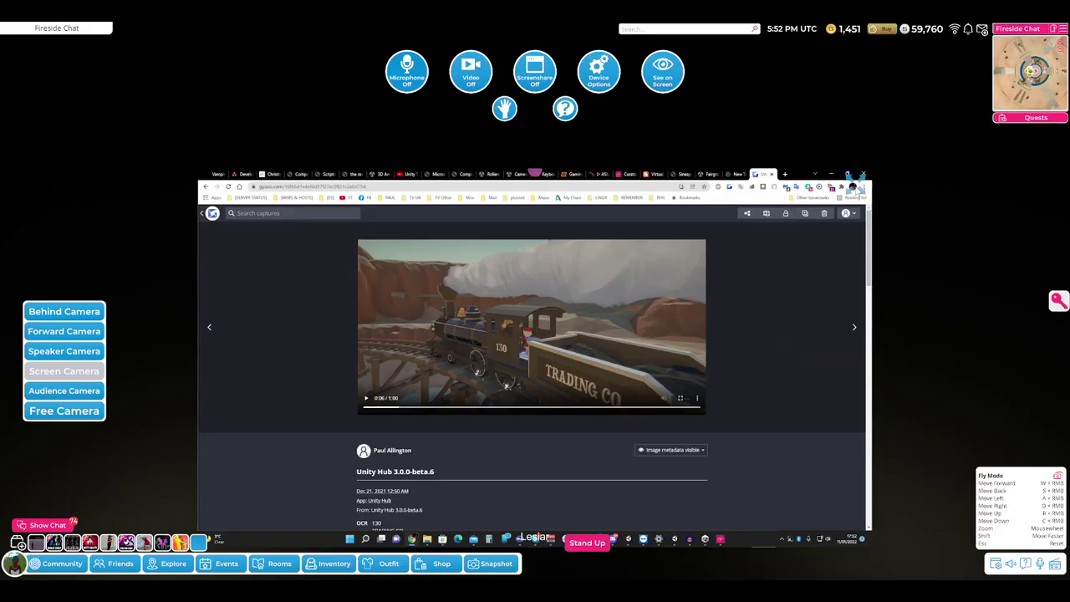
key("alt+Tab")
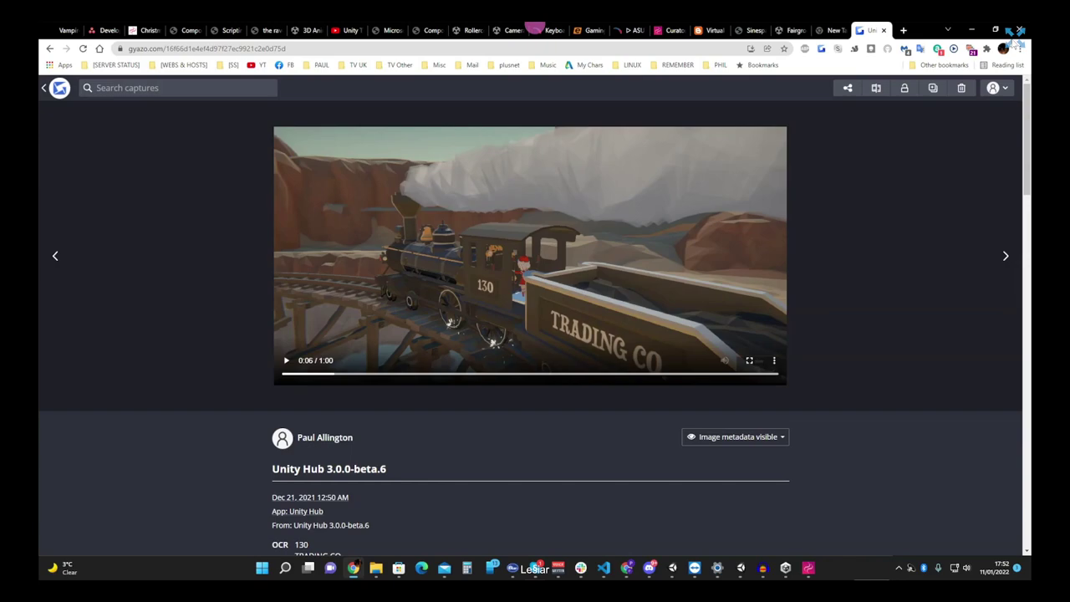
left_click(971, 30)
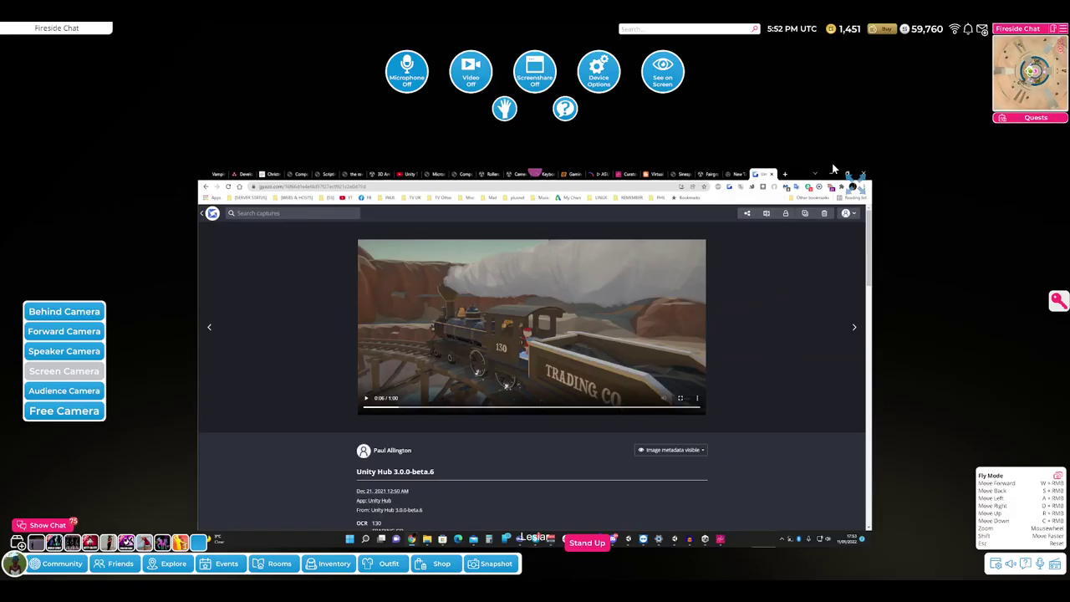
left_click(657, 77)
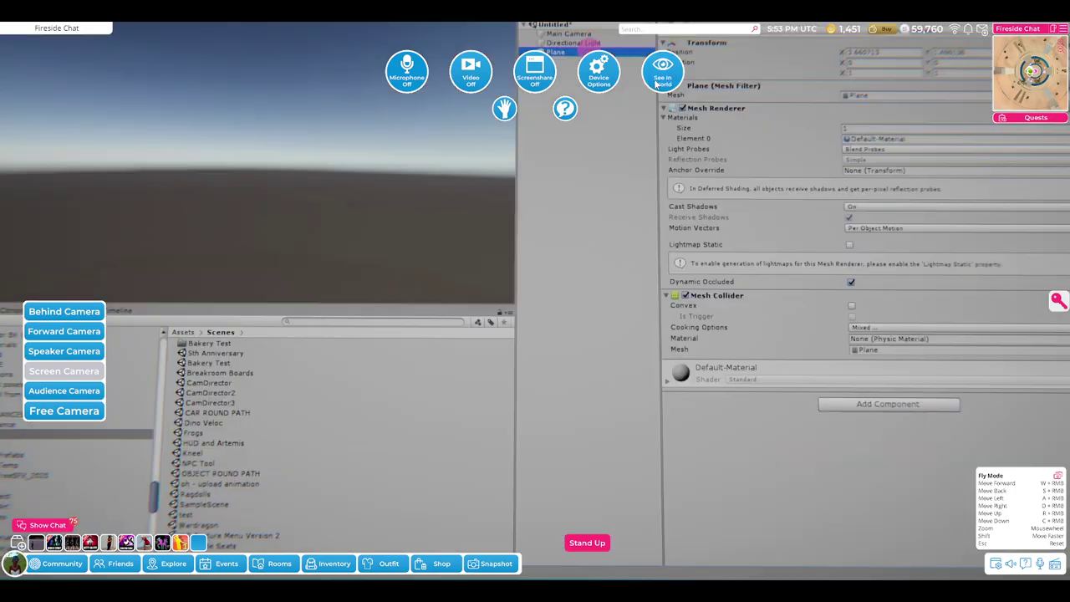
left_click(65, 390)
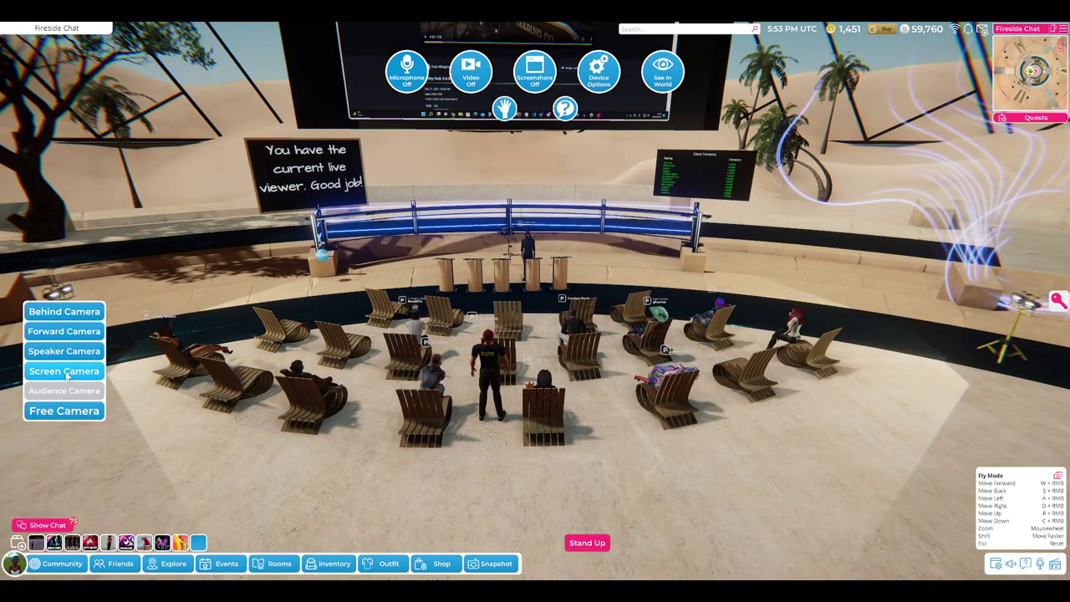
- Post 'impressive to see all the smoke' in chat and type 'and wheel spark and a cute train and convincing'
left_click(46, 525)
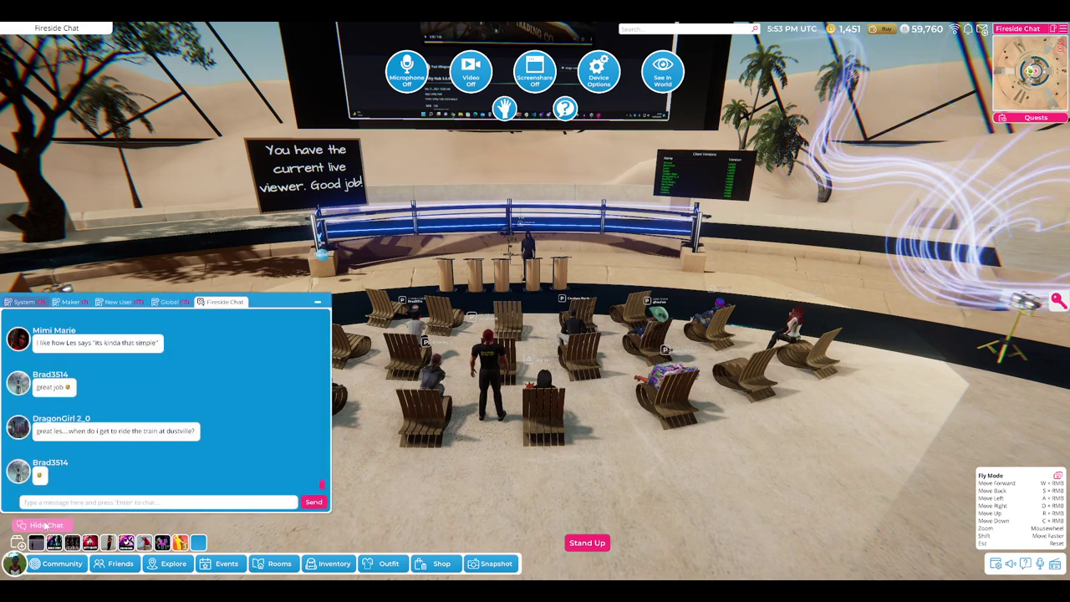
left_click(70, 503)
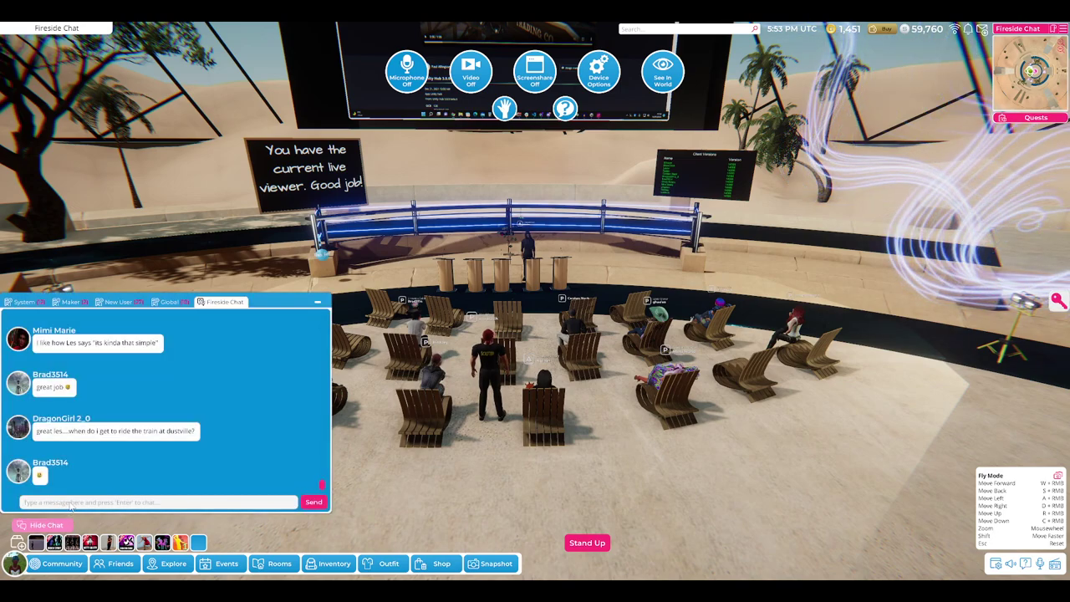
type("a")
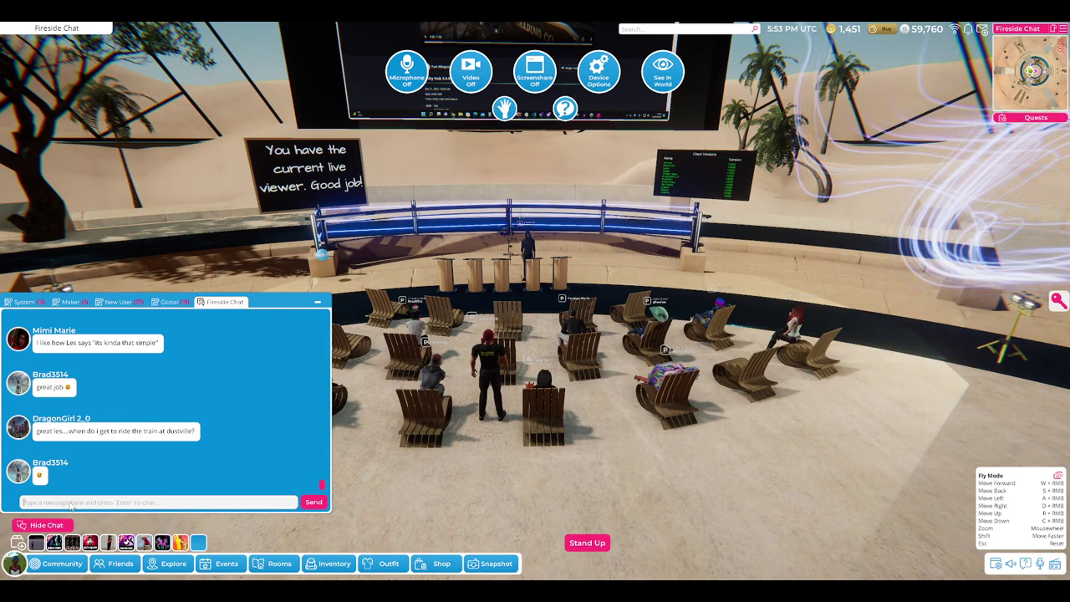
type("mpres")
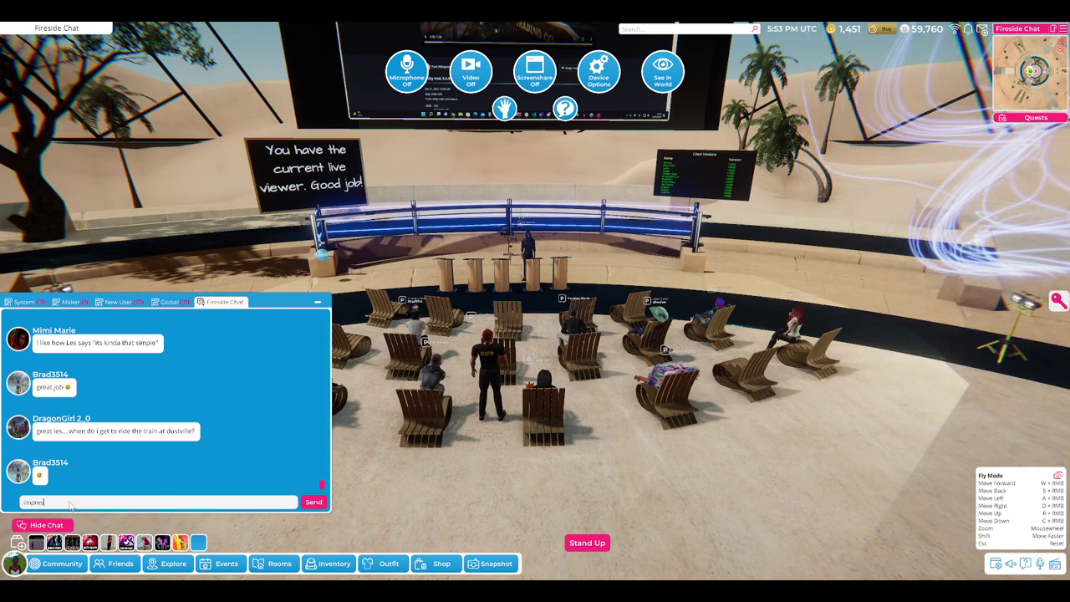
type("sive to see all t")
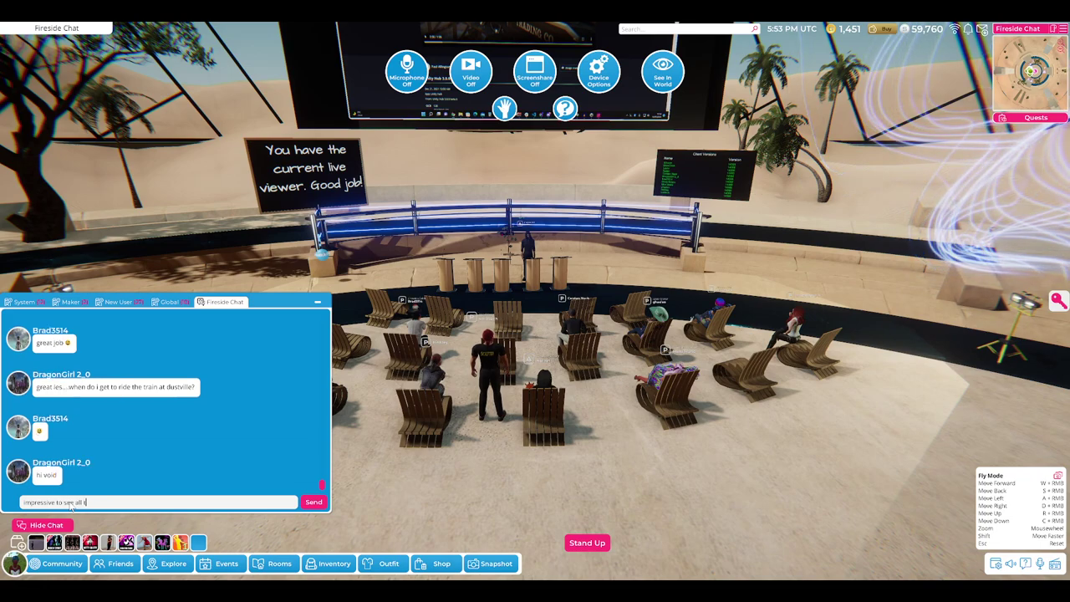
type("he smoke")
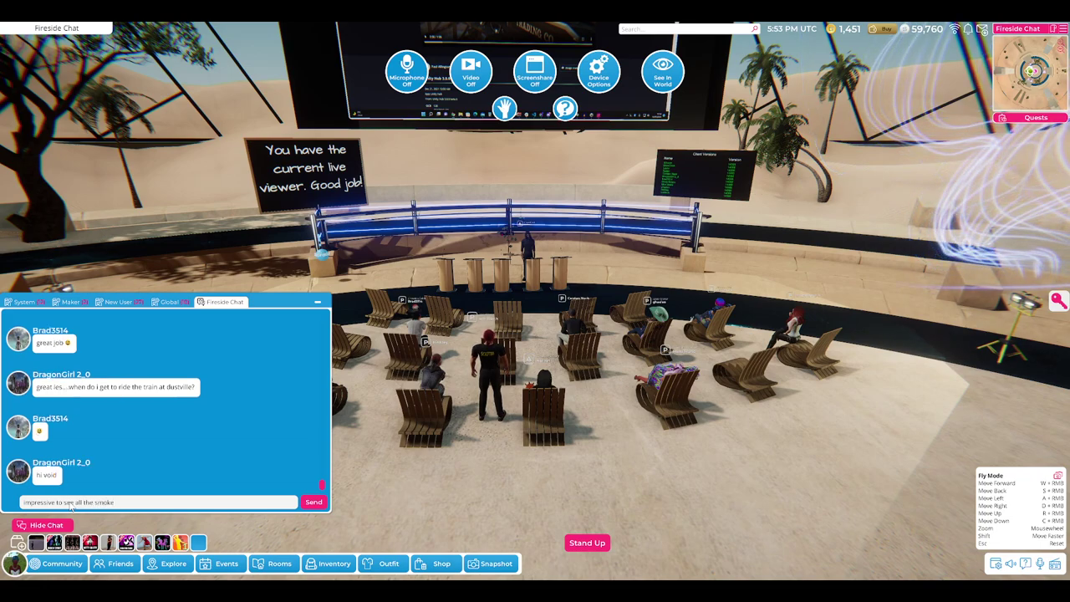
key("Return")
type("and whe")
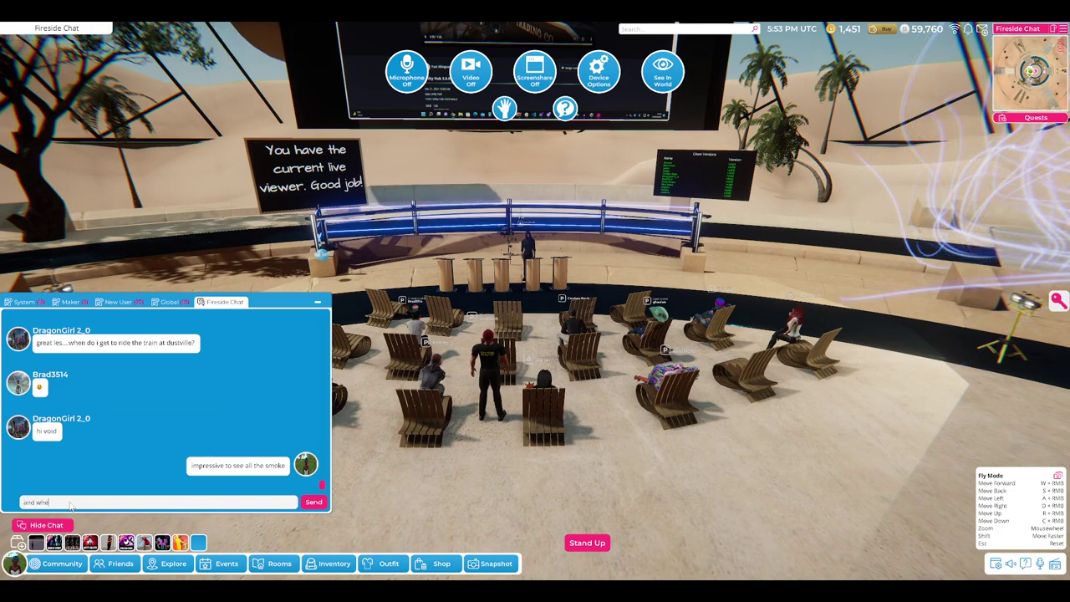
type("el spark")
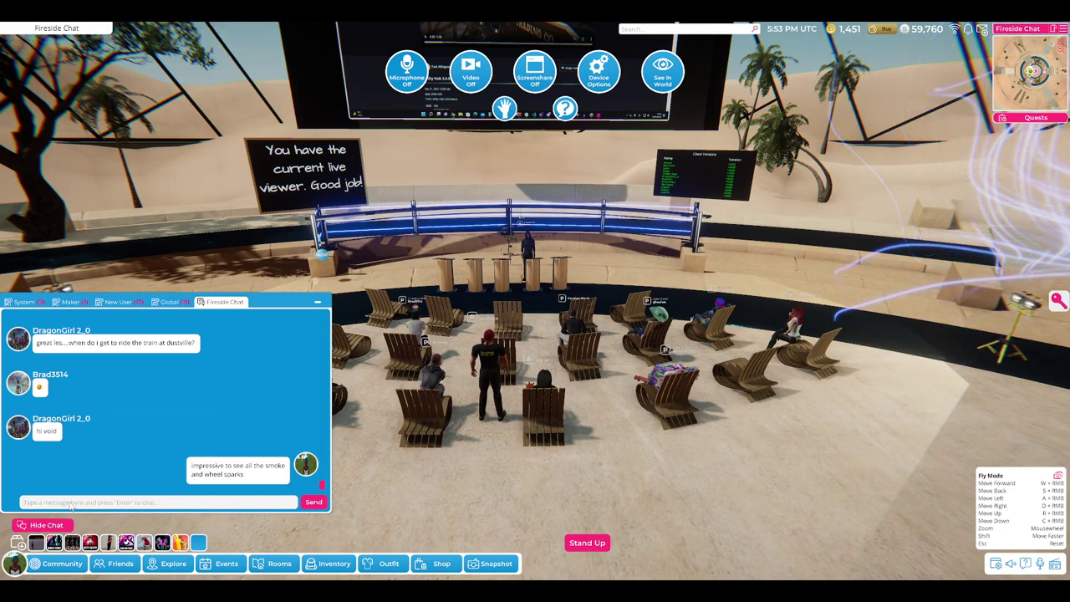
type("and a c")
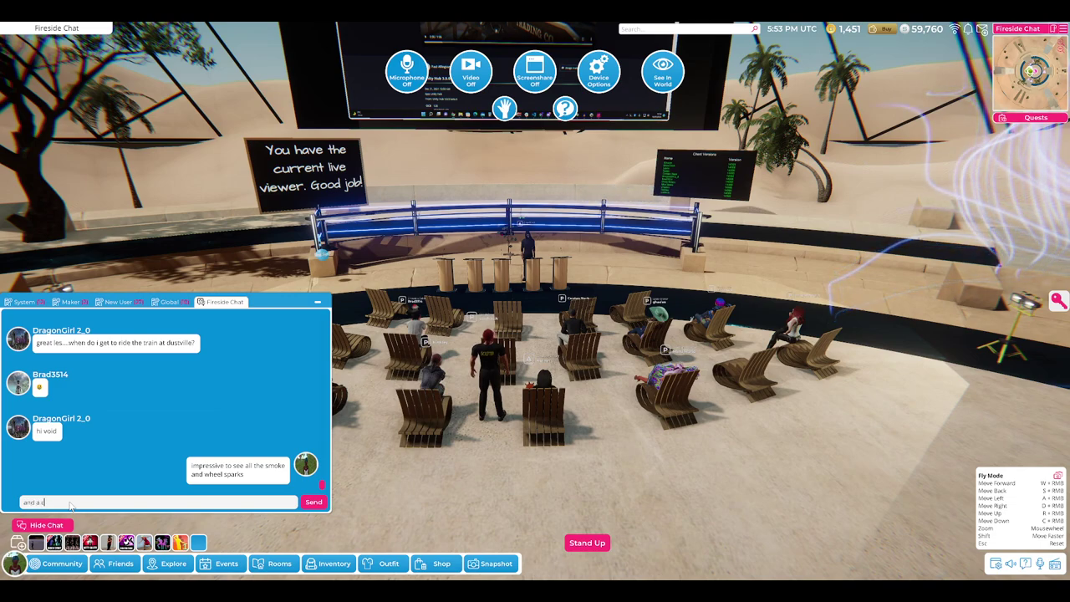
type("ute train")
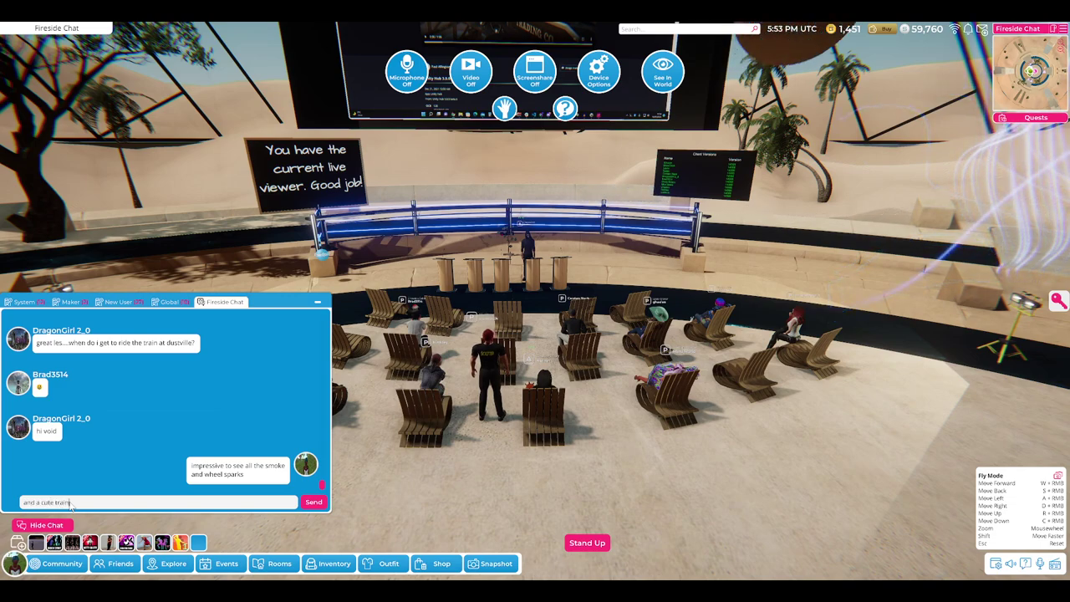
type(" and")
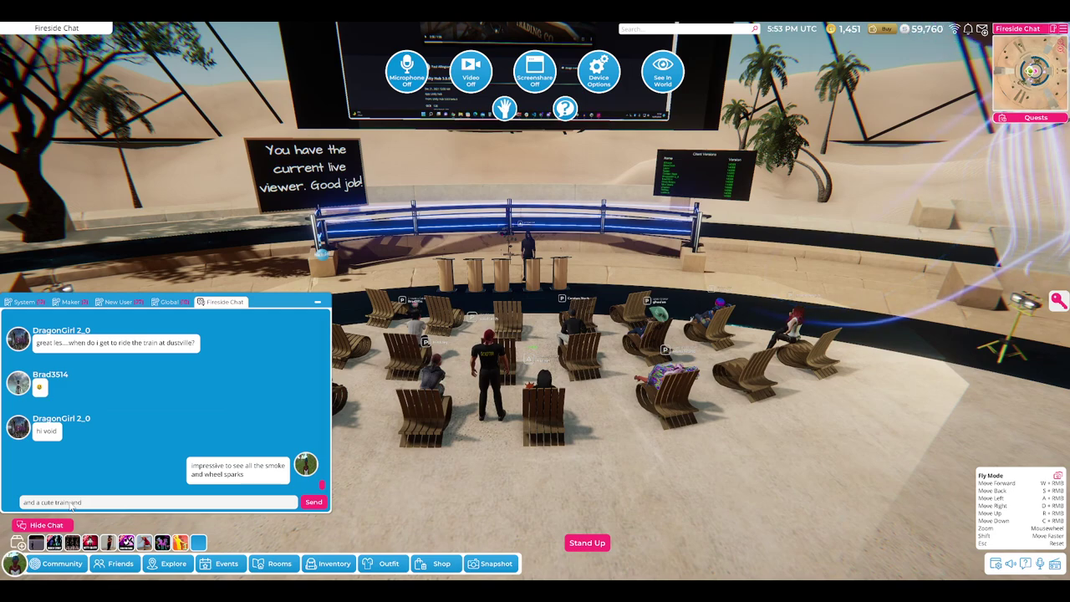
type(" convincing western landscape")
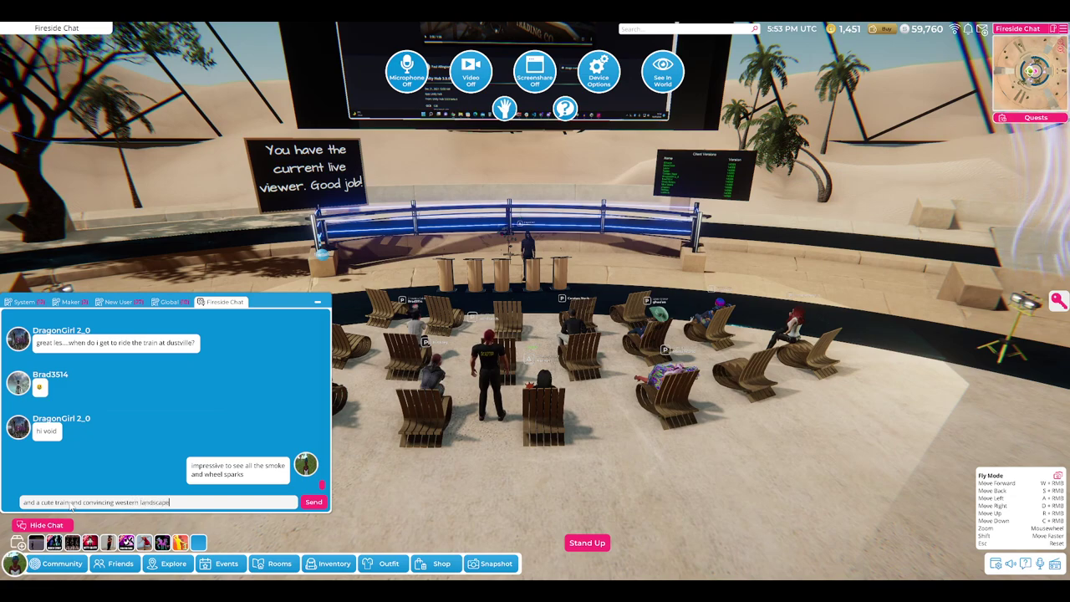
- Send the train-and-landscape line, then draft a question asking whether the models came from an asset collection
key("Return")
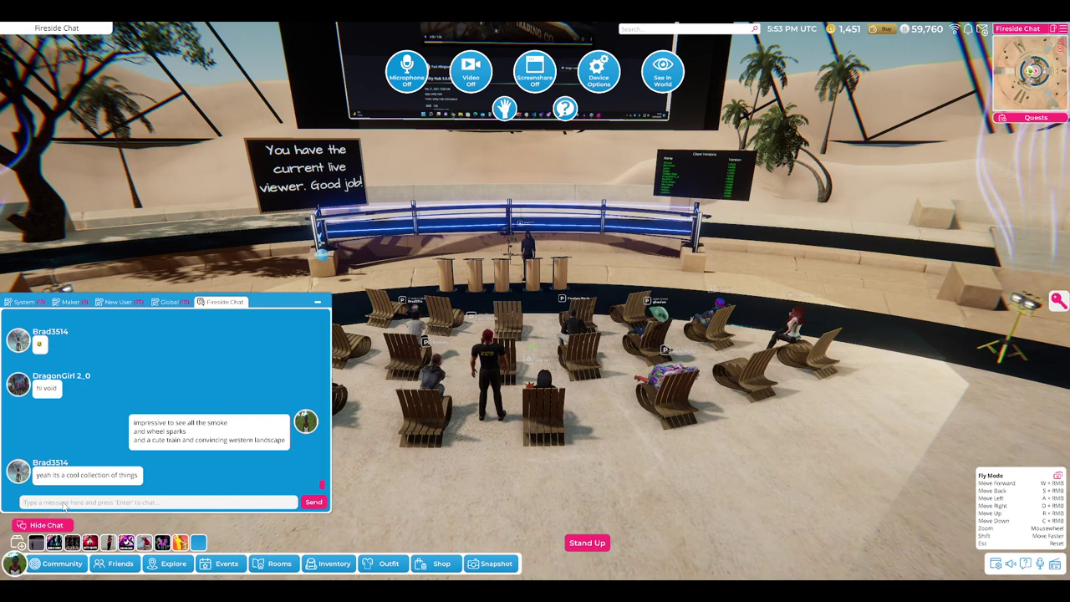
left_click(102, 504)
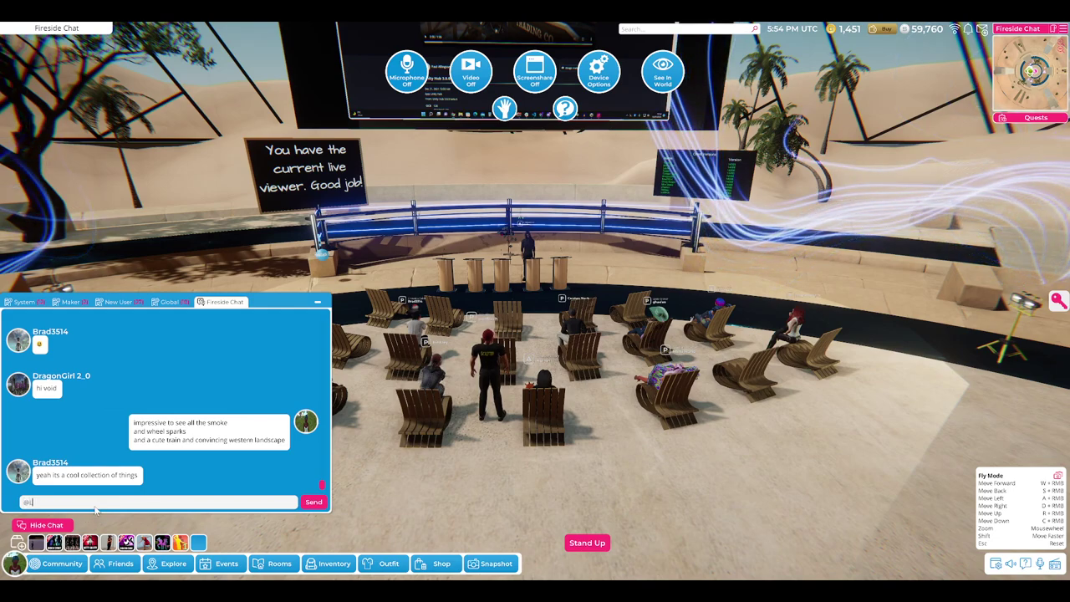
type("@Les")
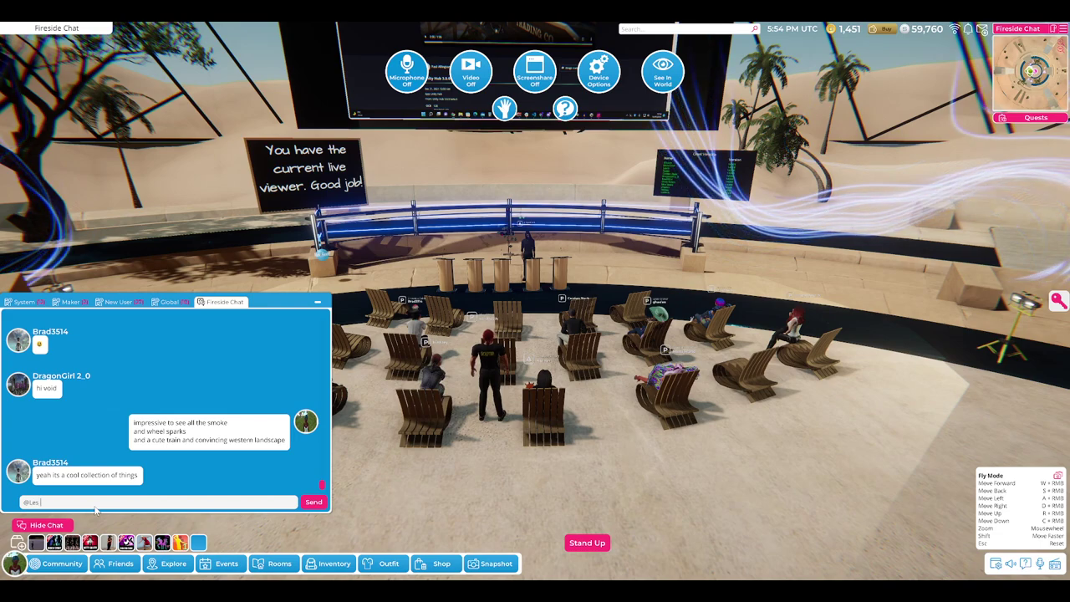
type(" you used")
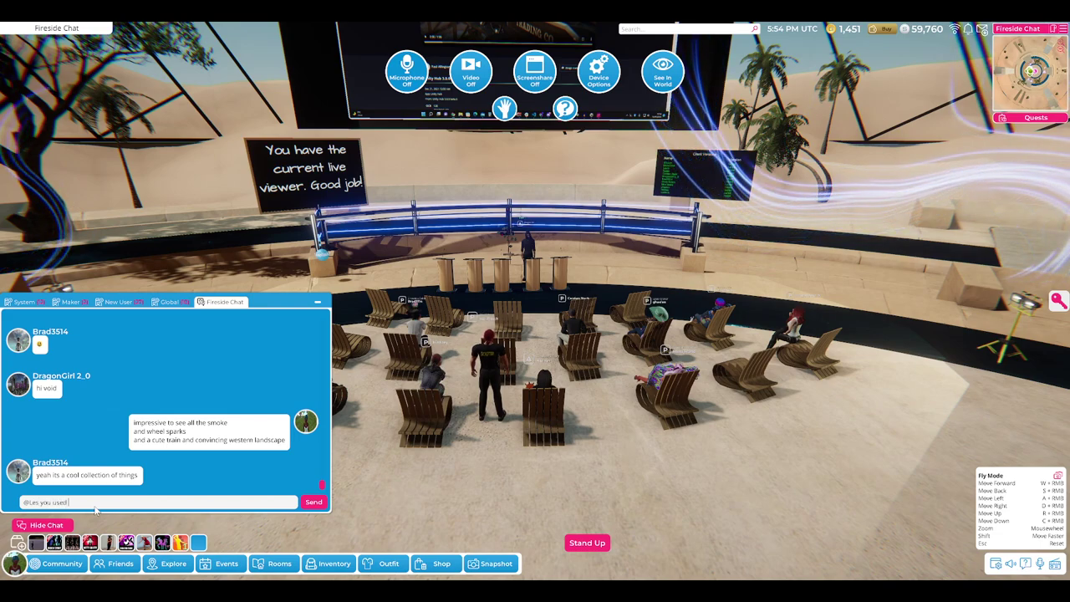
type(" models from")
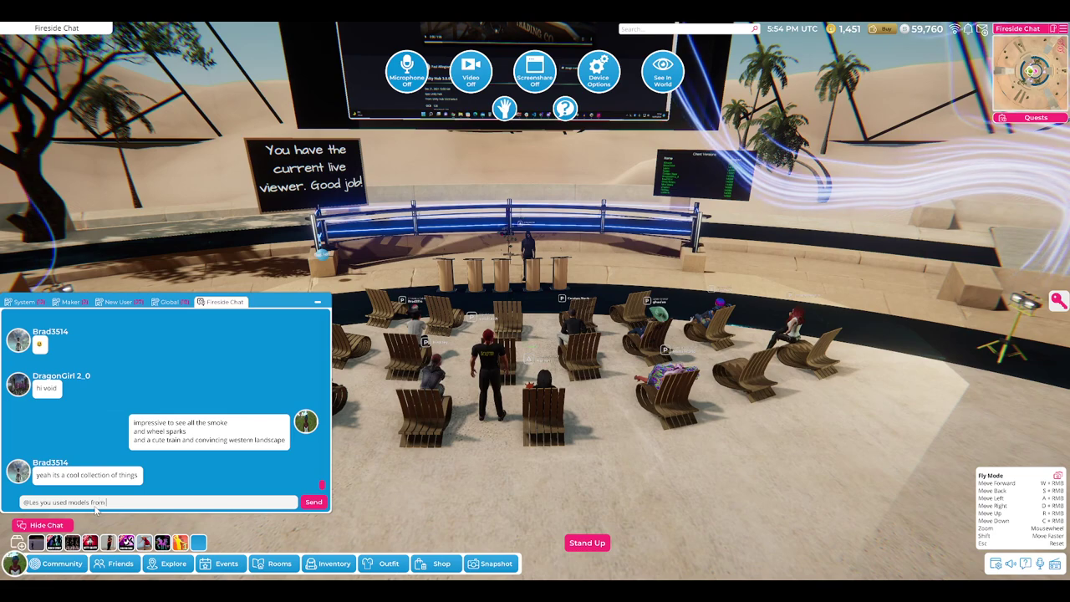
type(" asset co")
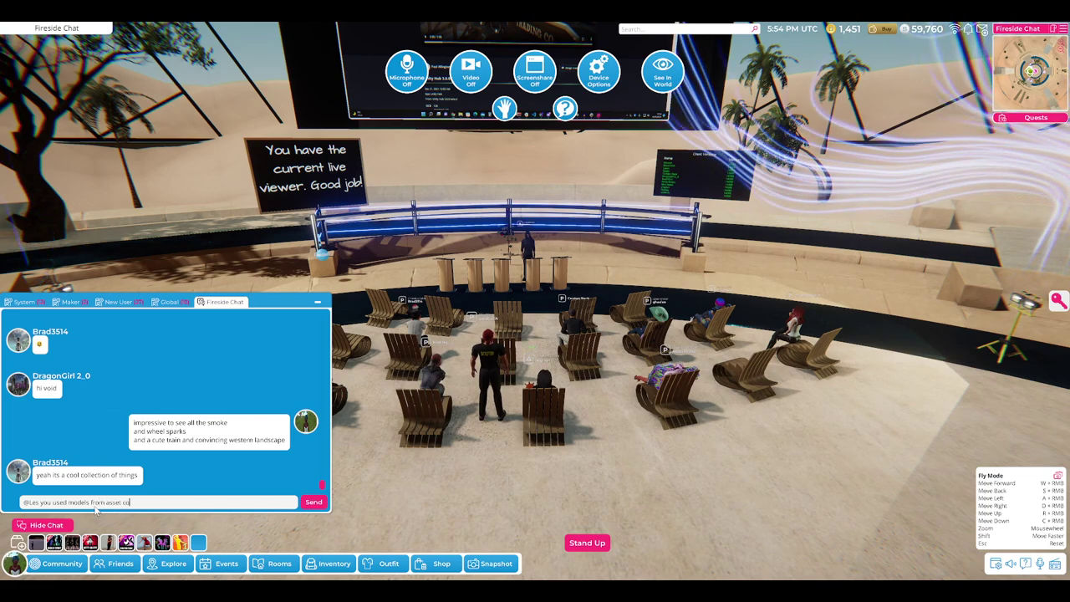
type("llection?")
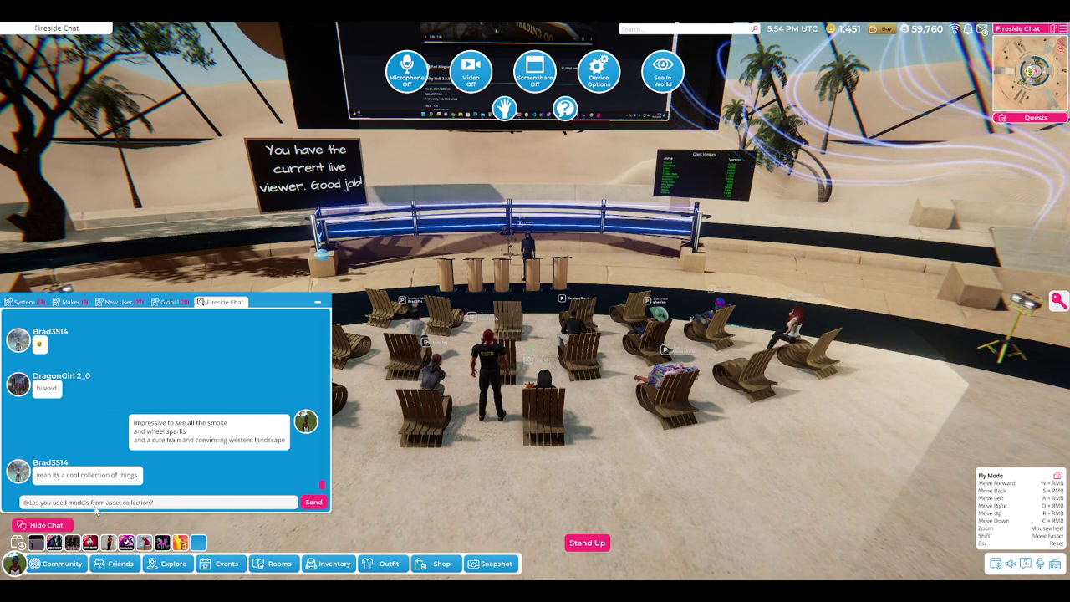
- Send the asset-collection question and a short follow-up, then draft the particle-effects explanation
key("Return")
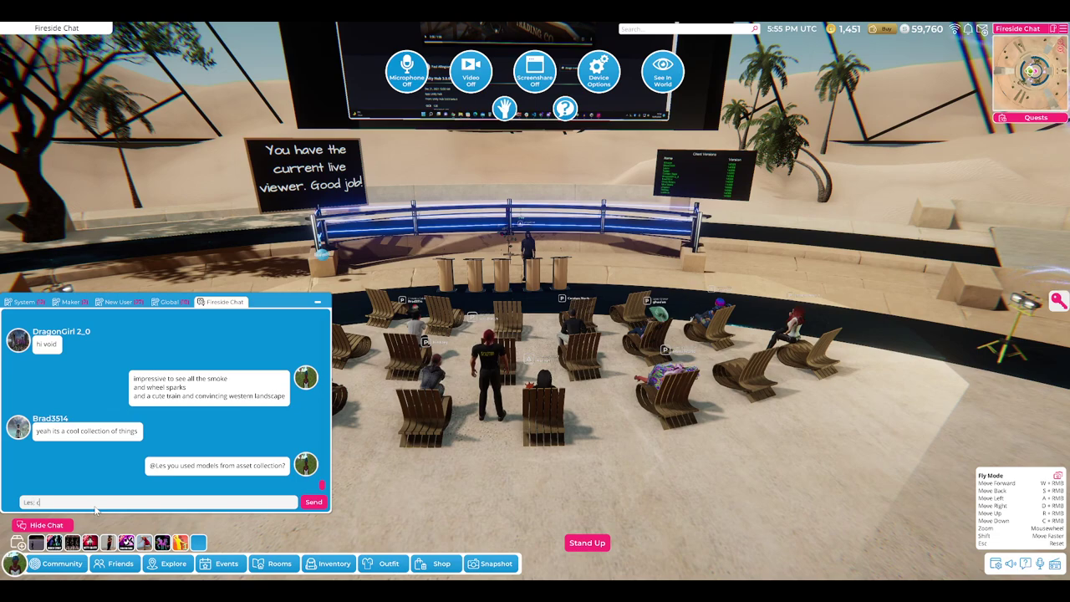
type("d")
key("Return")
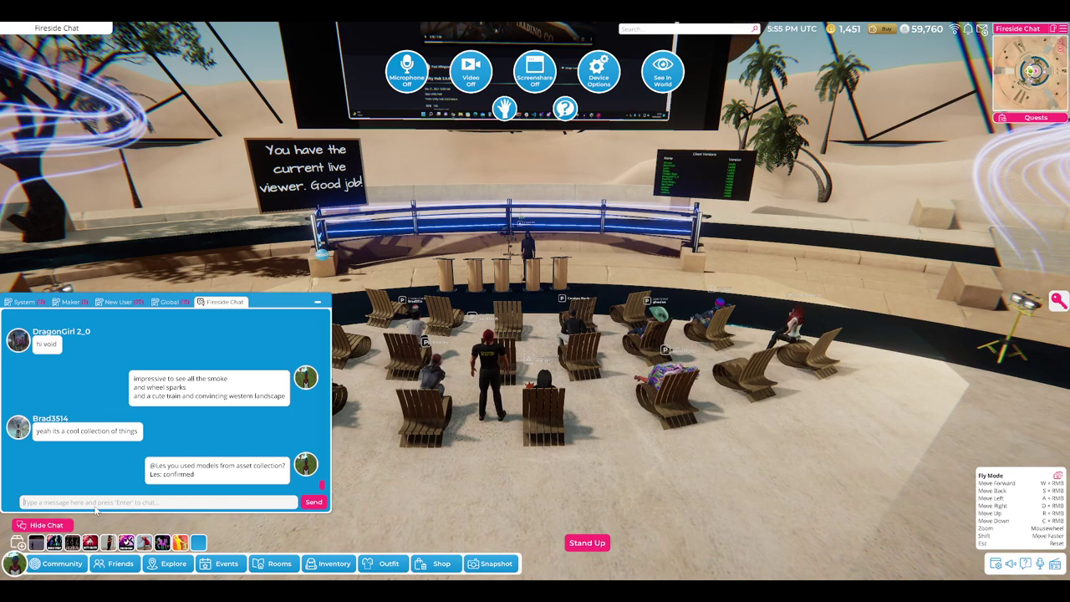
type("Ies: sm")
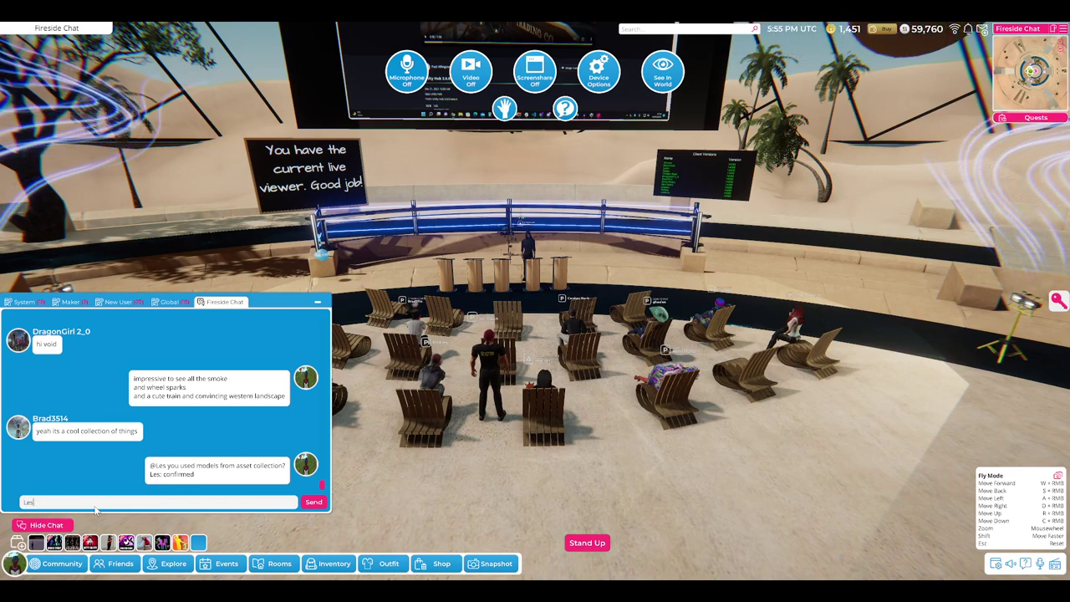
type("oke and sparks are particle effects - the")
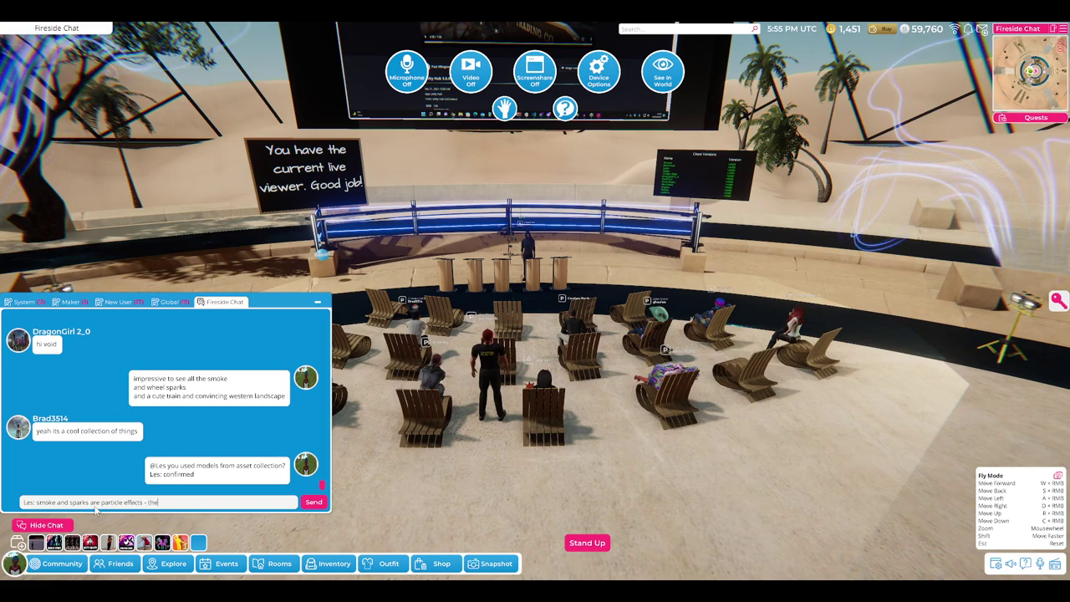
type("y trigger when train moves, s")
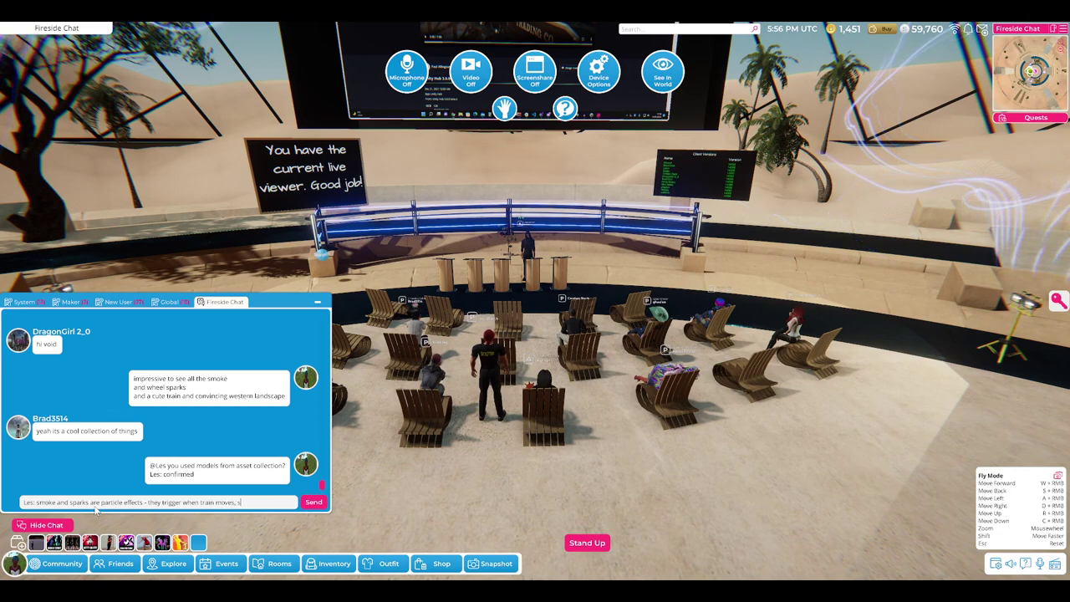
type("top when train stopds")
- Fix the draft's ending and post the explanation that smoke and sparks are particle effects
key("BackSpace")
key("BackSpace")
type("s")
key("Return")
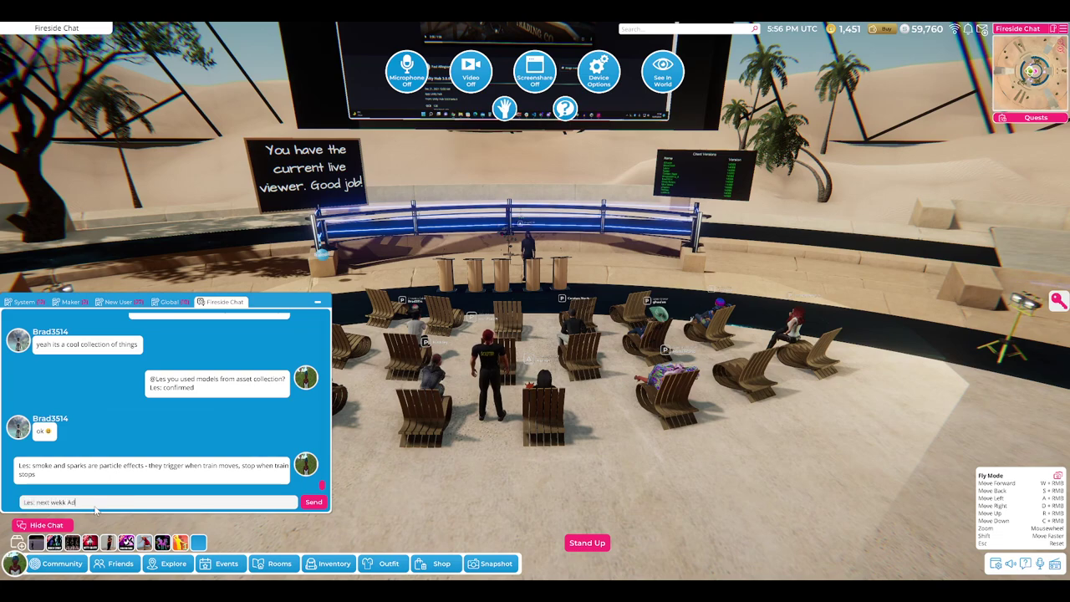
- Post the announcement naming next week's roundup guest
key("BackSpace")
key("BackSpace")
key("BackSpace")
key("BackSpace")
key("BackSpace")
type("ek")
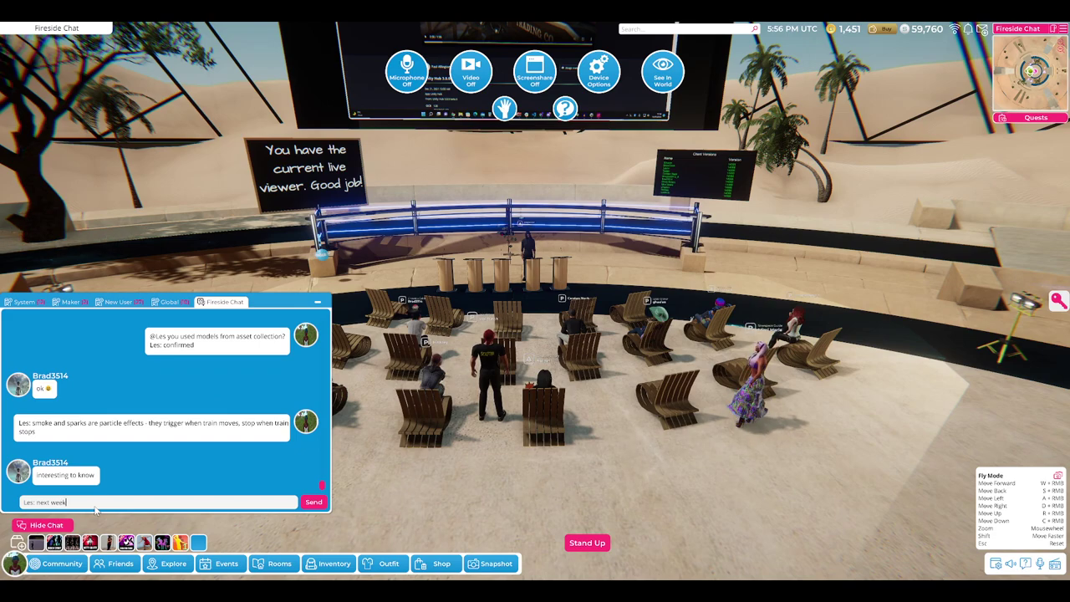
type(" Adam Fris")
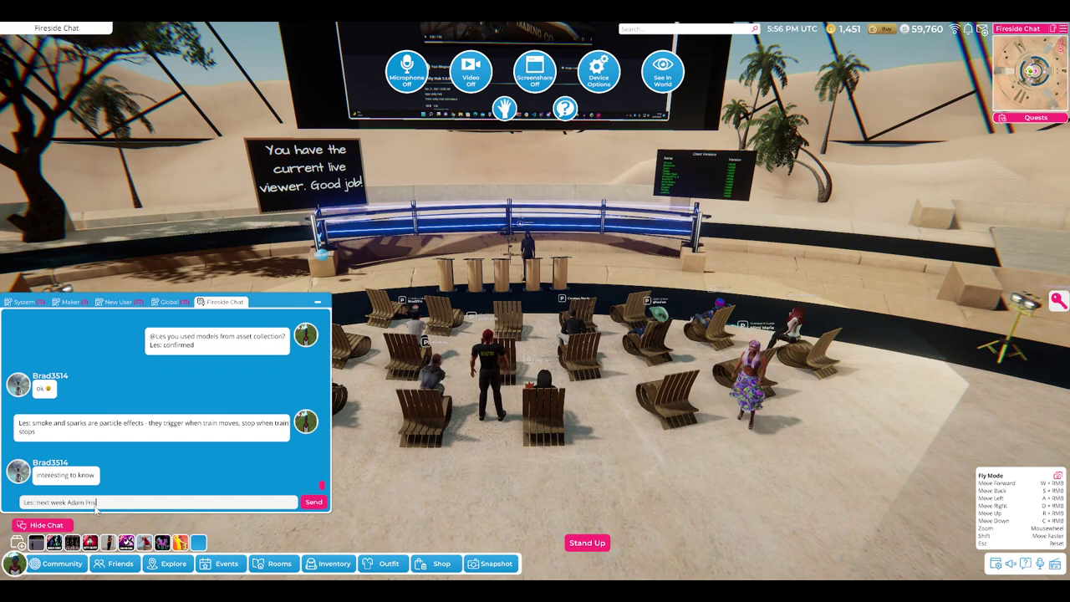
type("by in for")
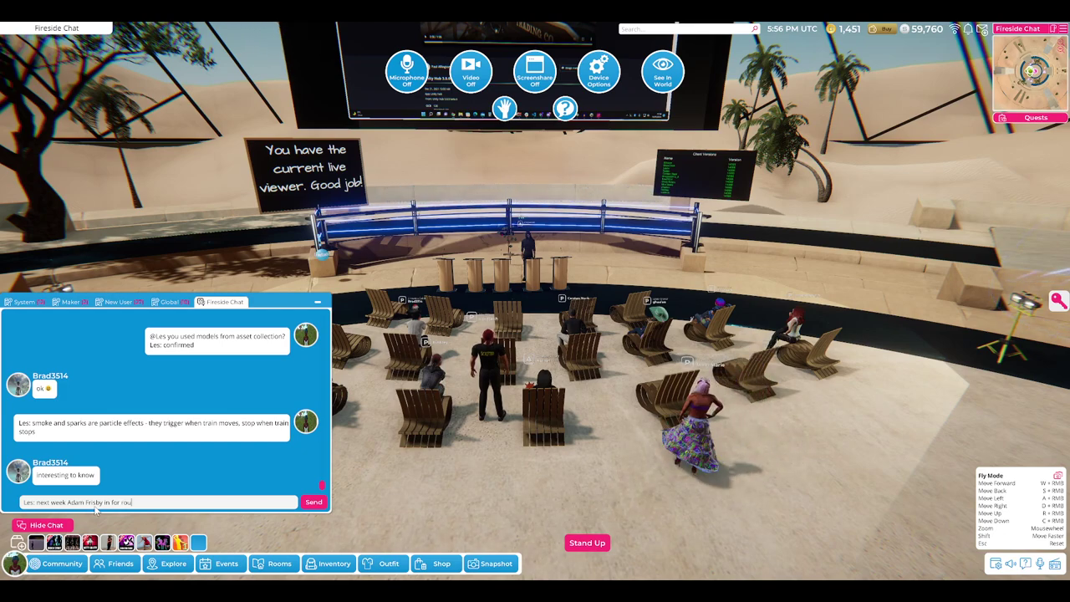
type("roundup")
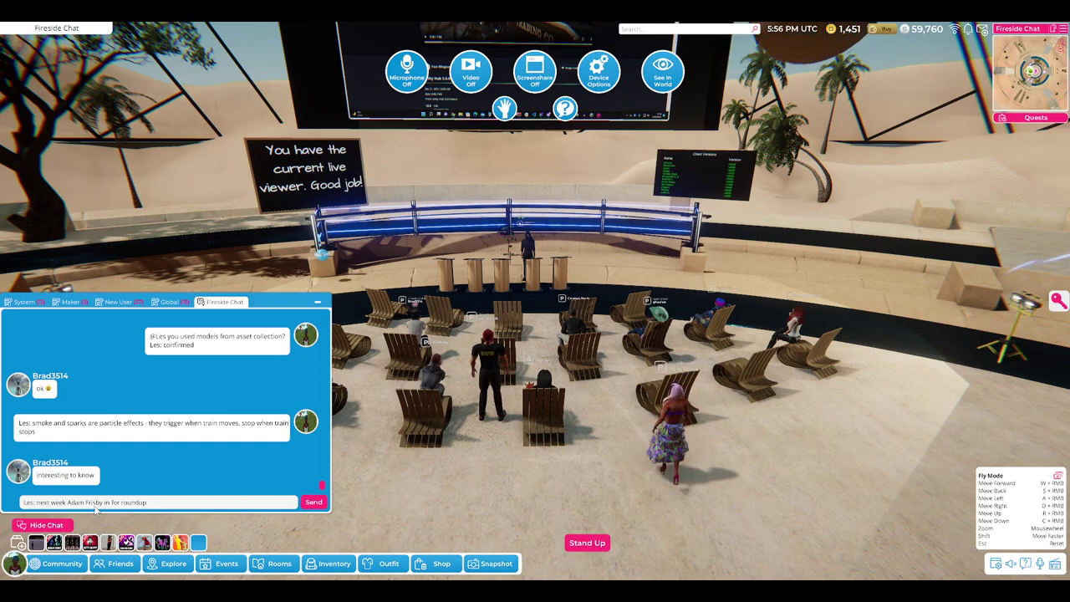
key("Return")
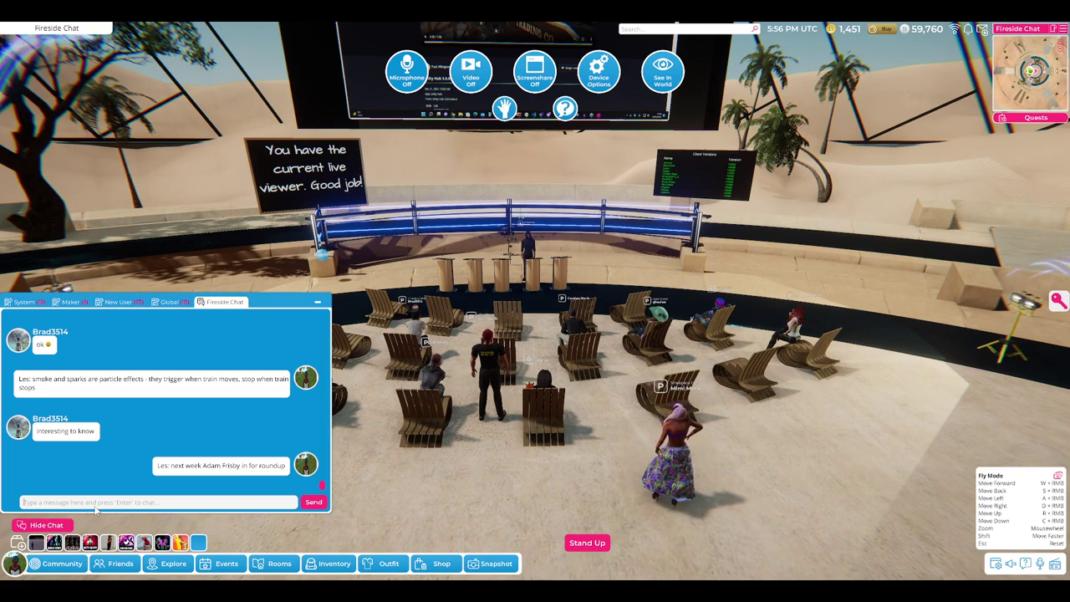
- Post that the new onboarding product is now in-house and customized per user input
type("Les:")
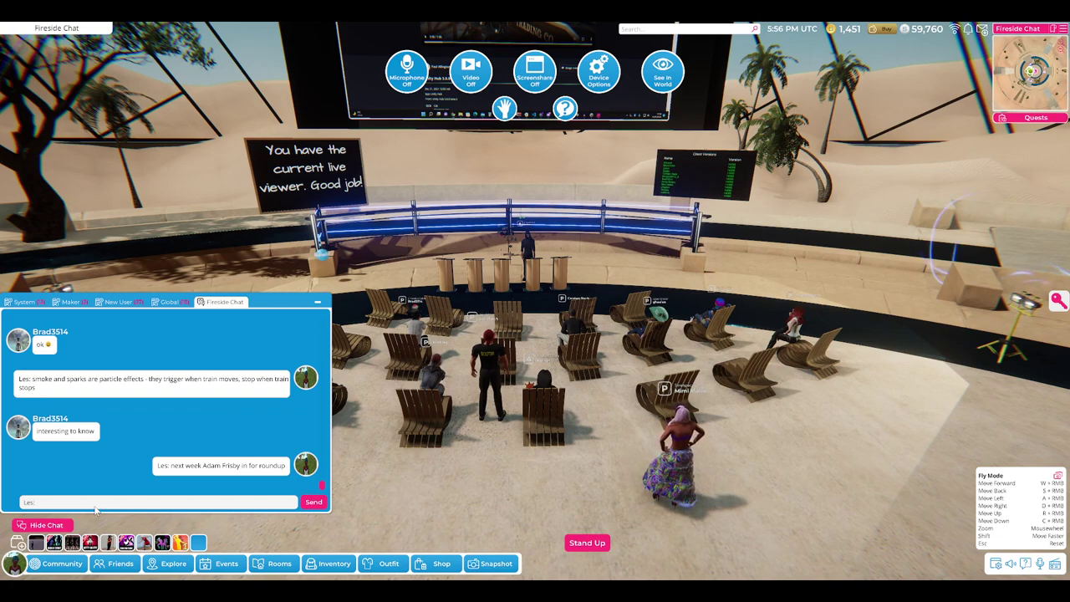
type(" new onboarding pro")
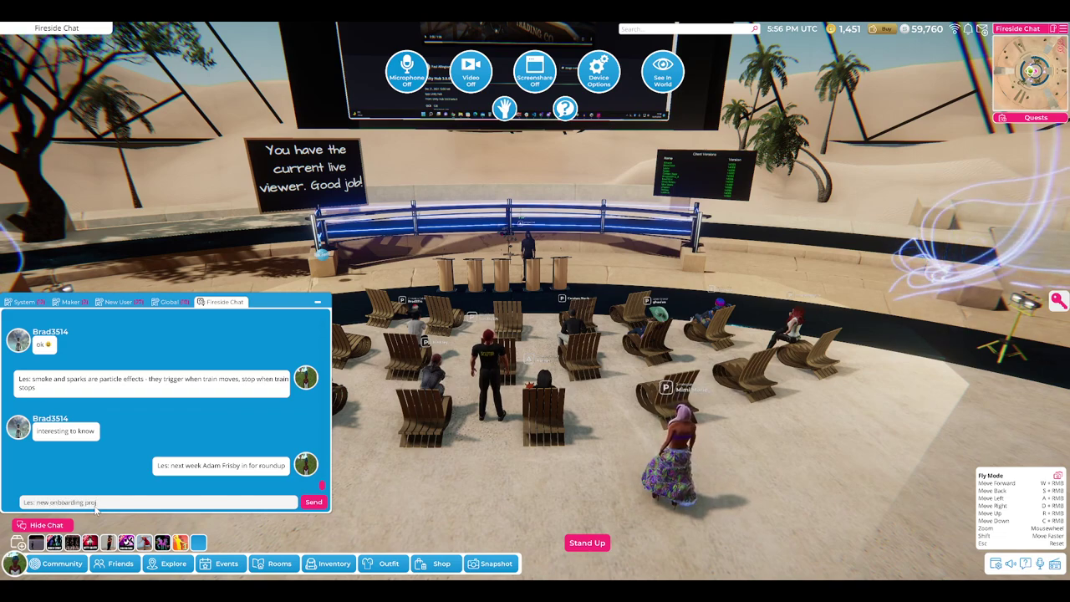
type("duct now inhouse and")
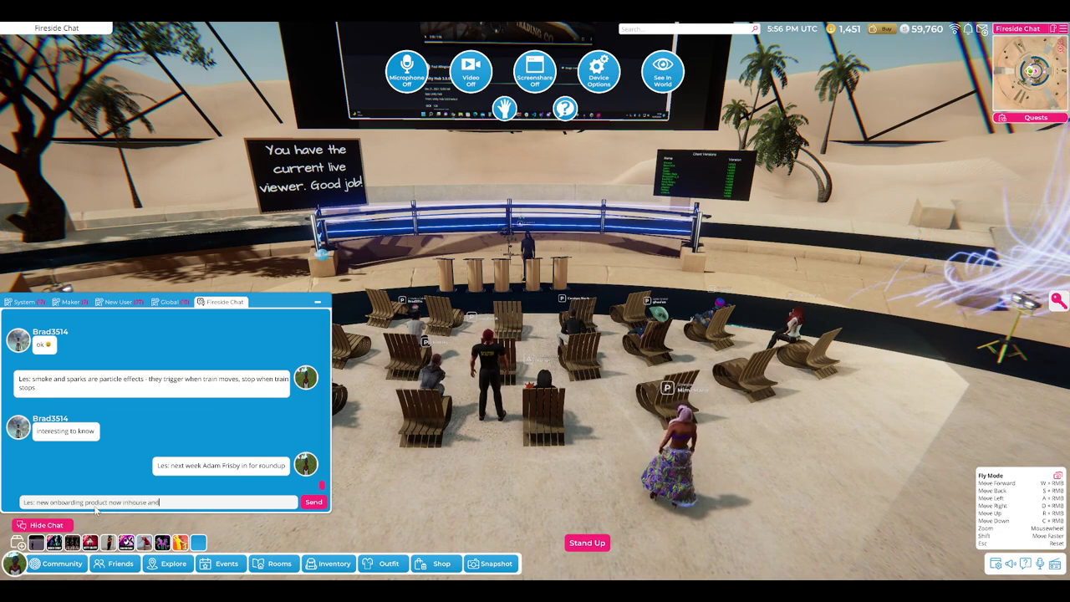
type("be tes")
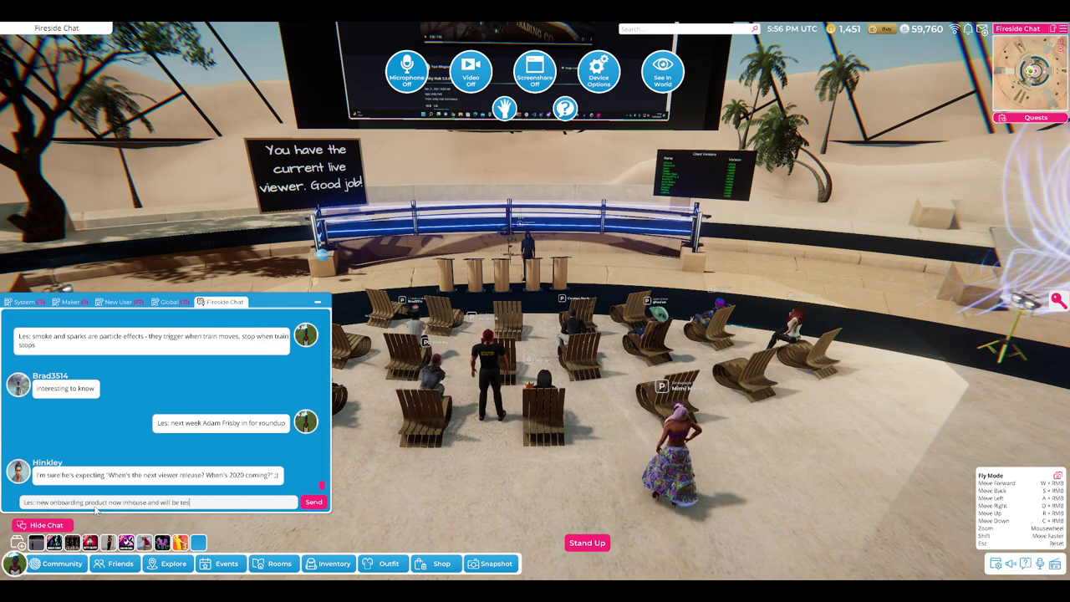
key("BackSpace")
key("BackSpace")
key("BackSpace")
type("custom")
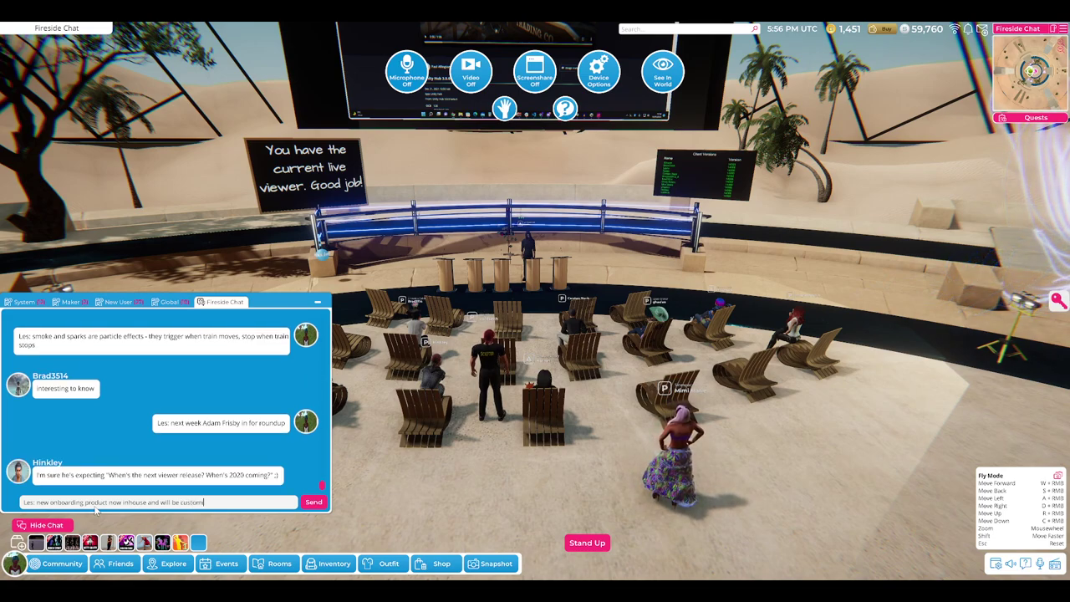
type("izing per your input")
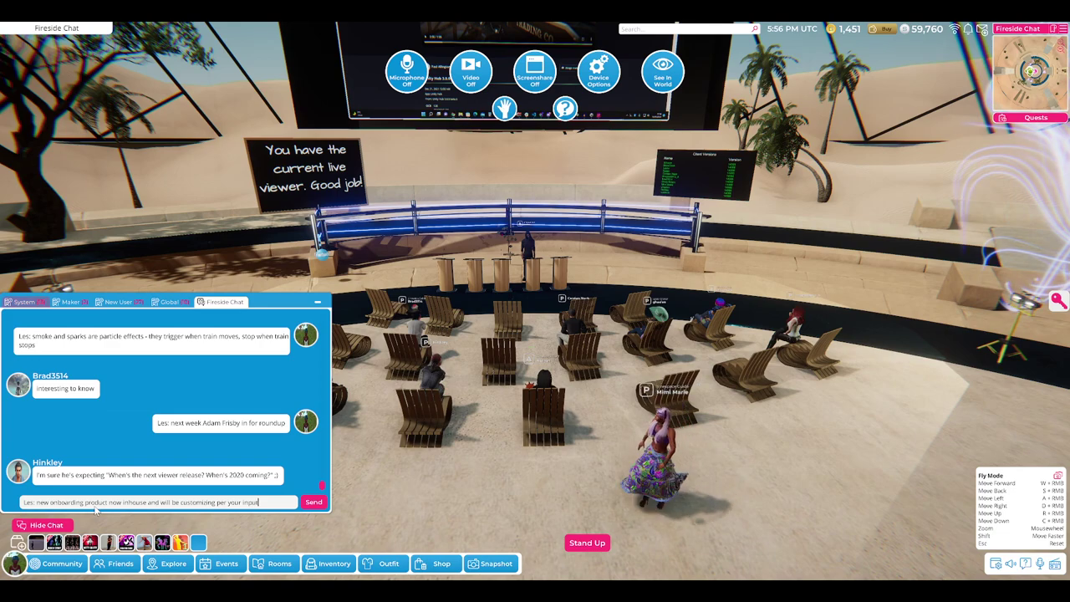
key("Return")
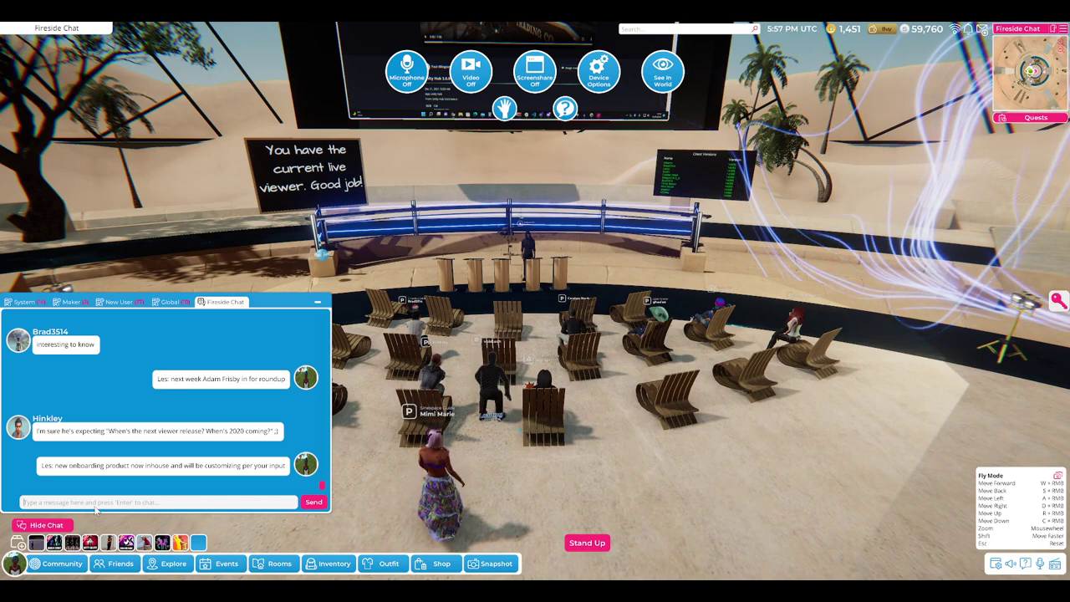
left_click(96, 506)
- Post the note that new builds require staging, not release, then an @-mention thank-you
type("Les: new buil")
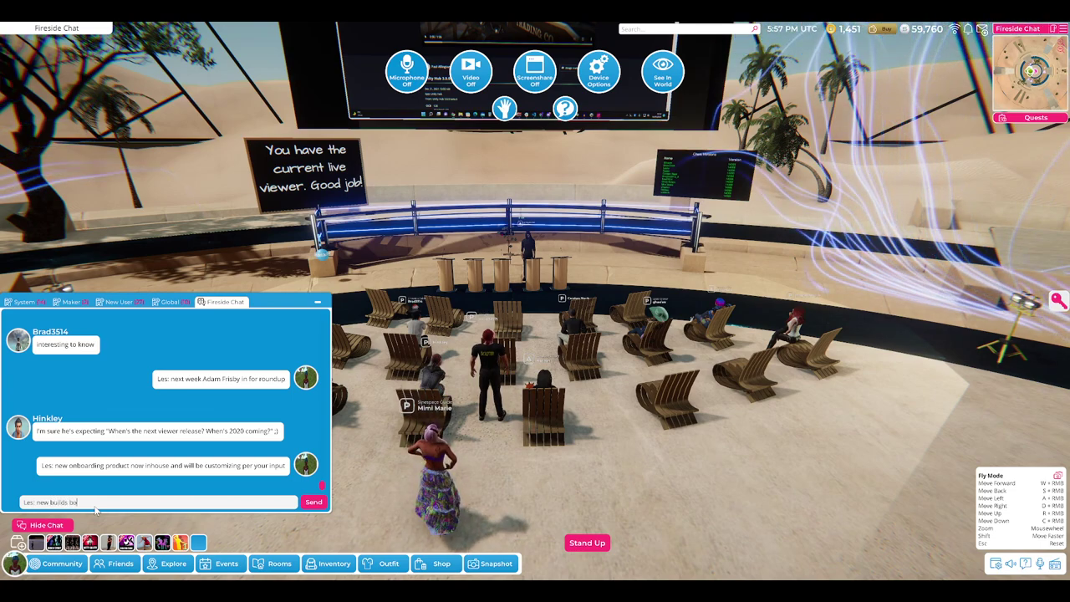
type("ds go")
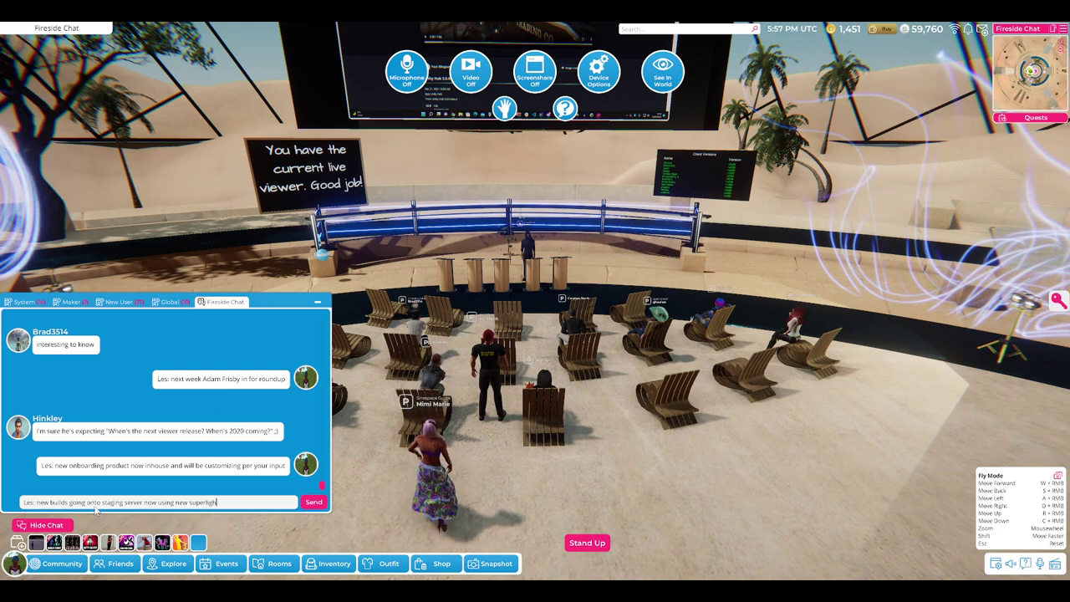
type("ino")
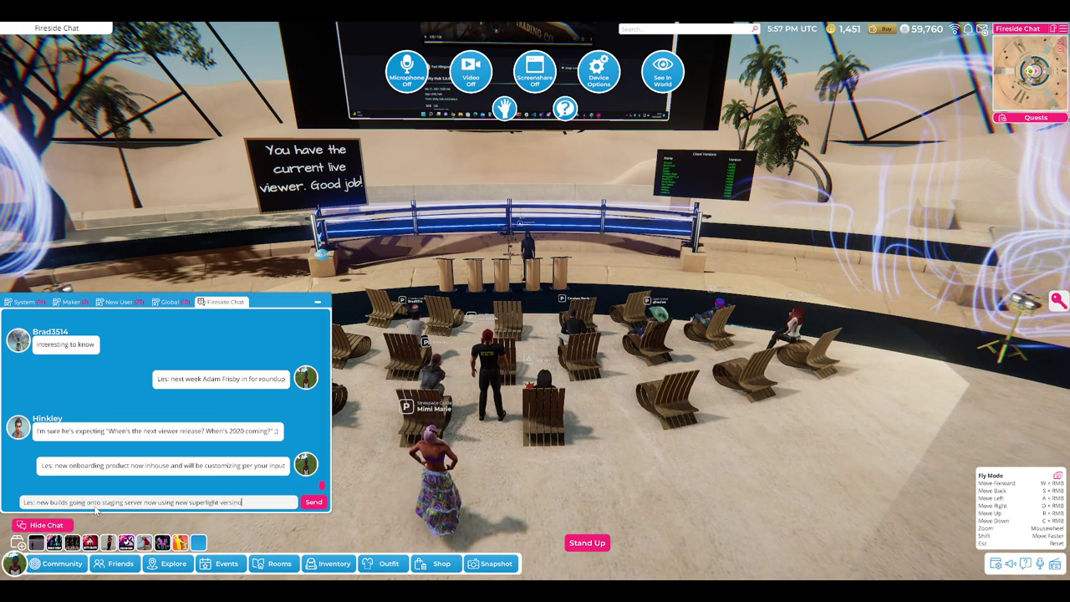
type("n ")
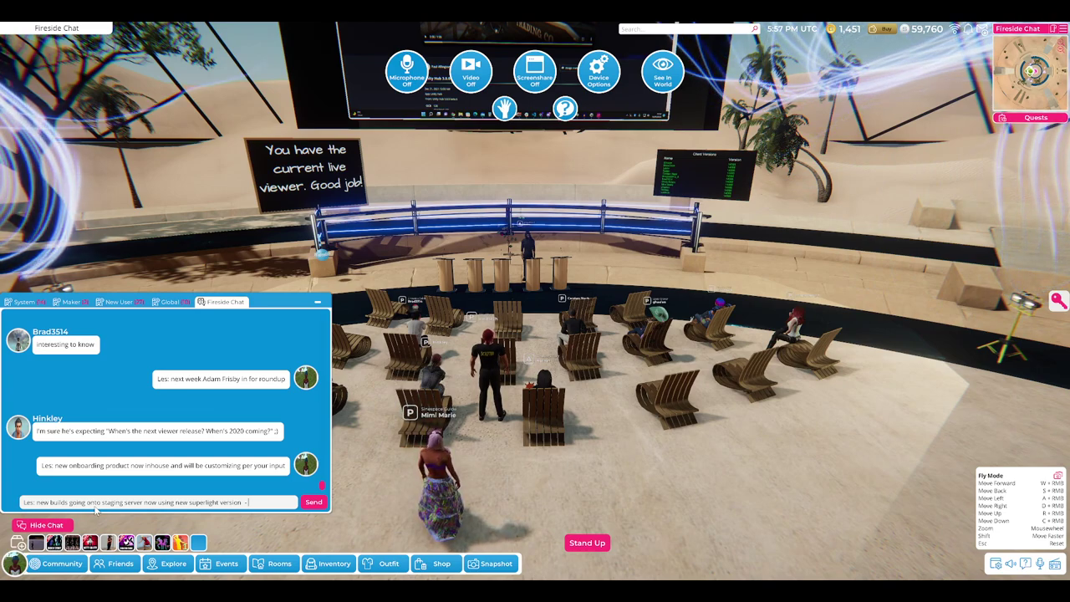
type("- be")
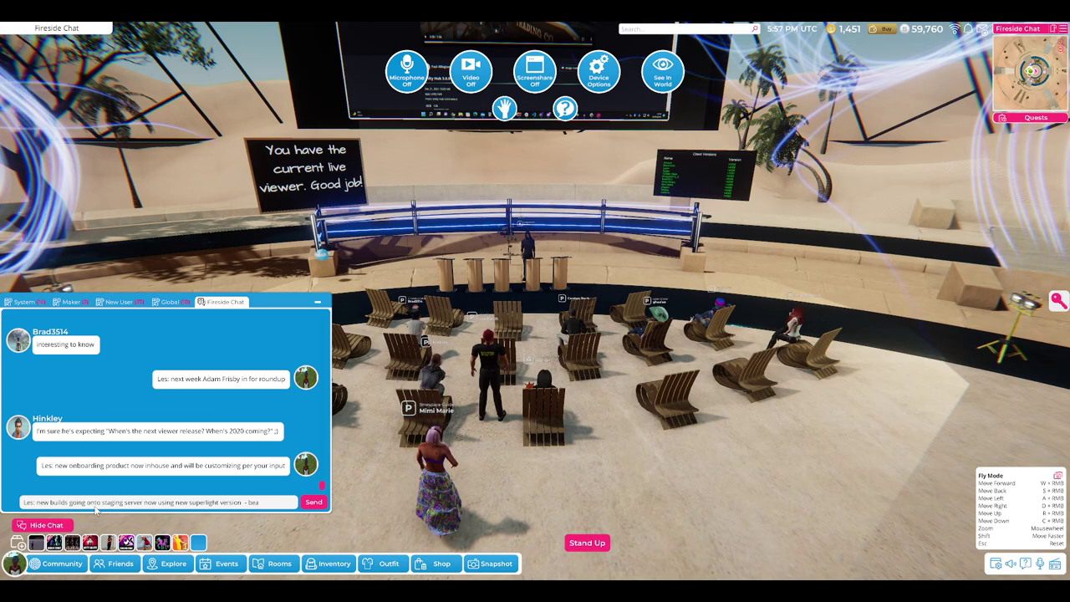
type(" aware requireds sta")
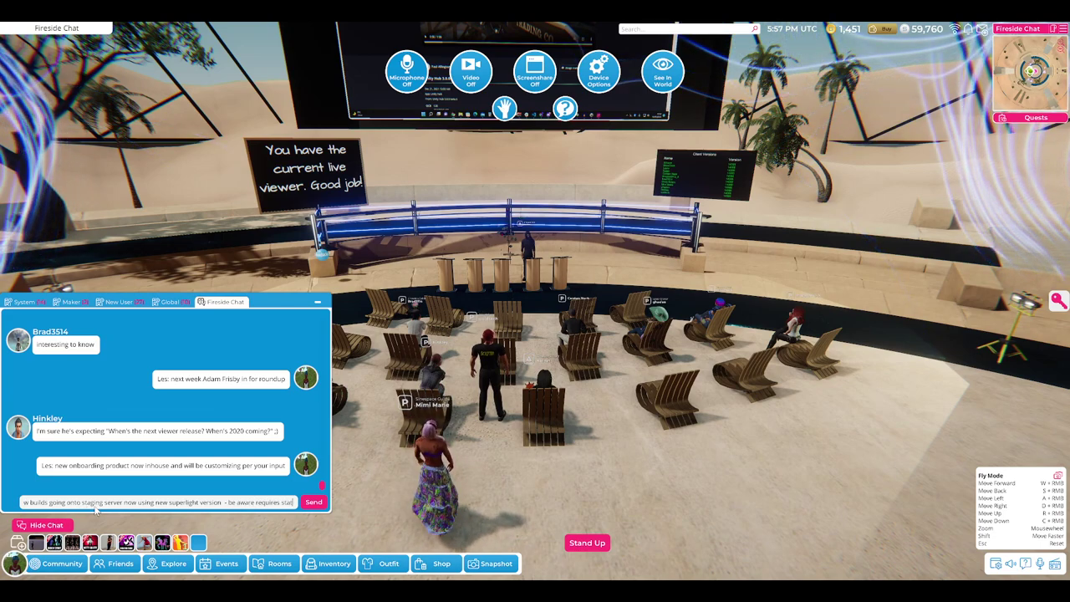
type("ging not release")
key("Return")
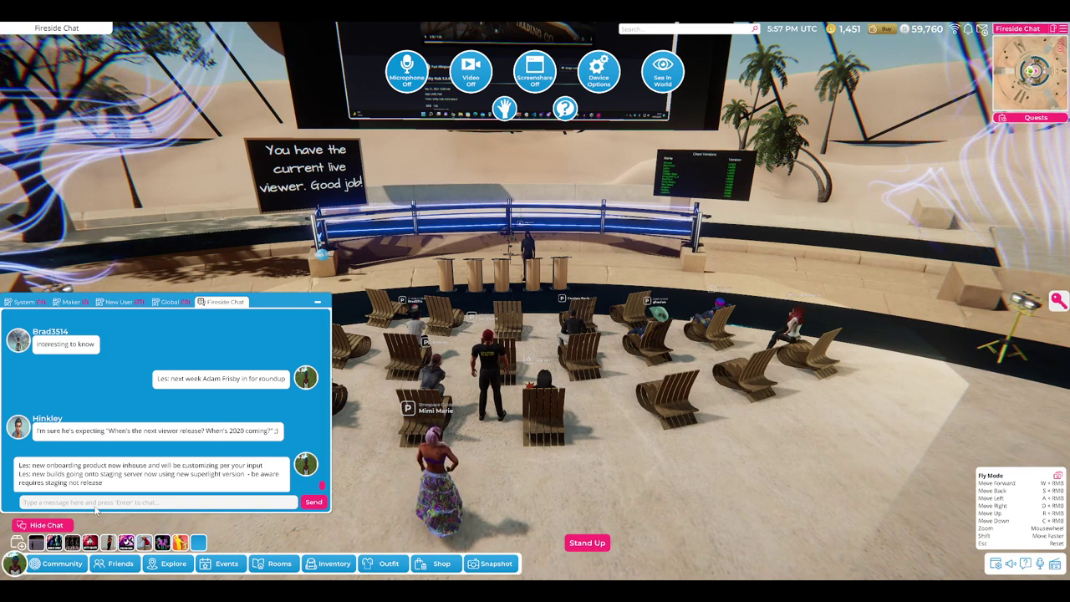
type("@Le")
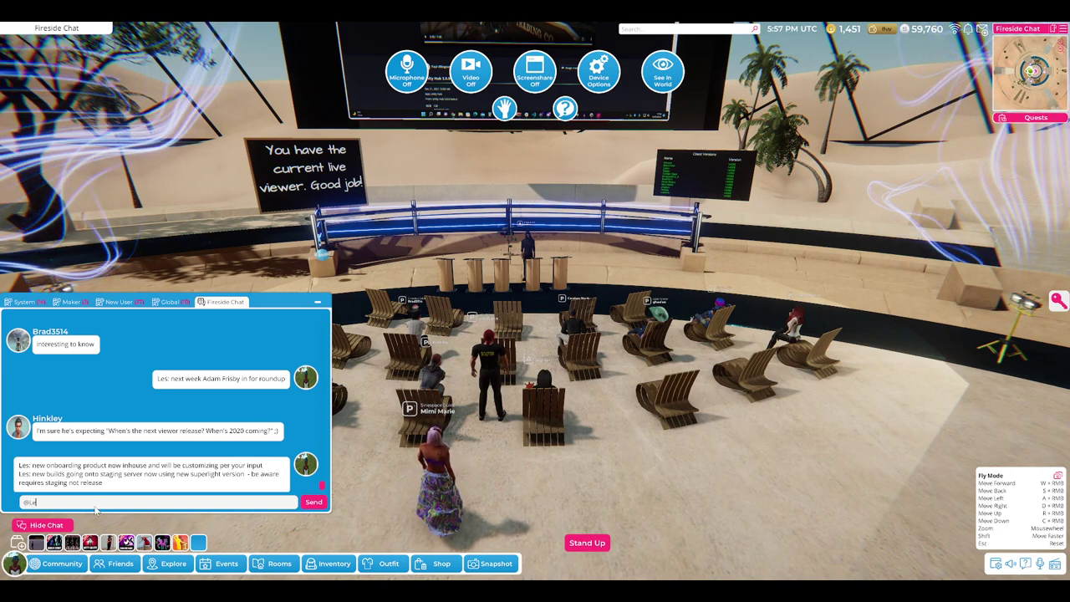
type("s ty !")
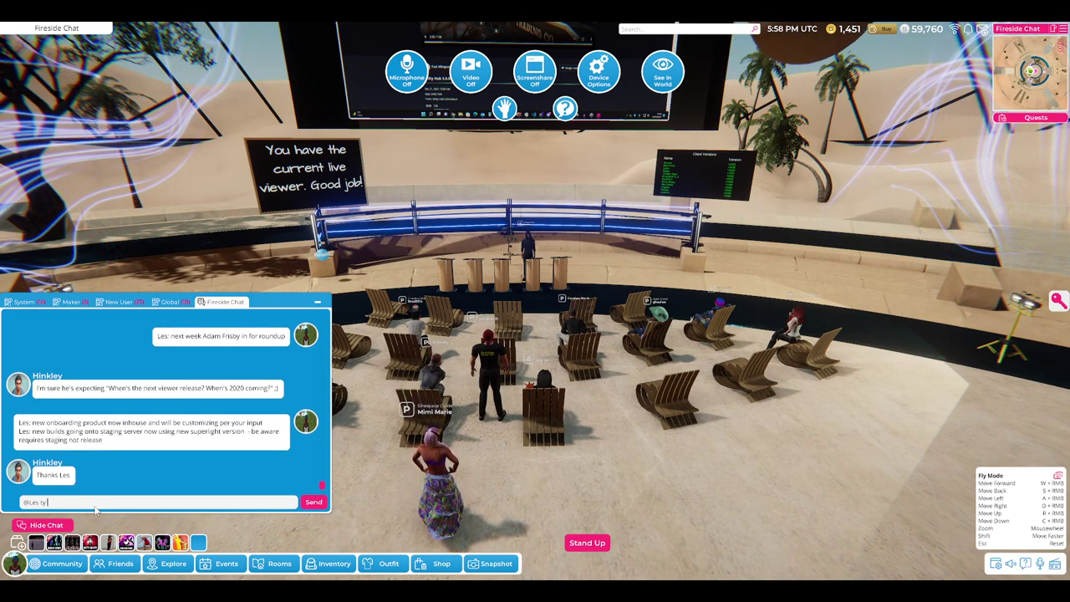
key("Return")
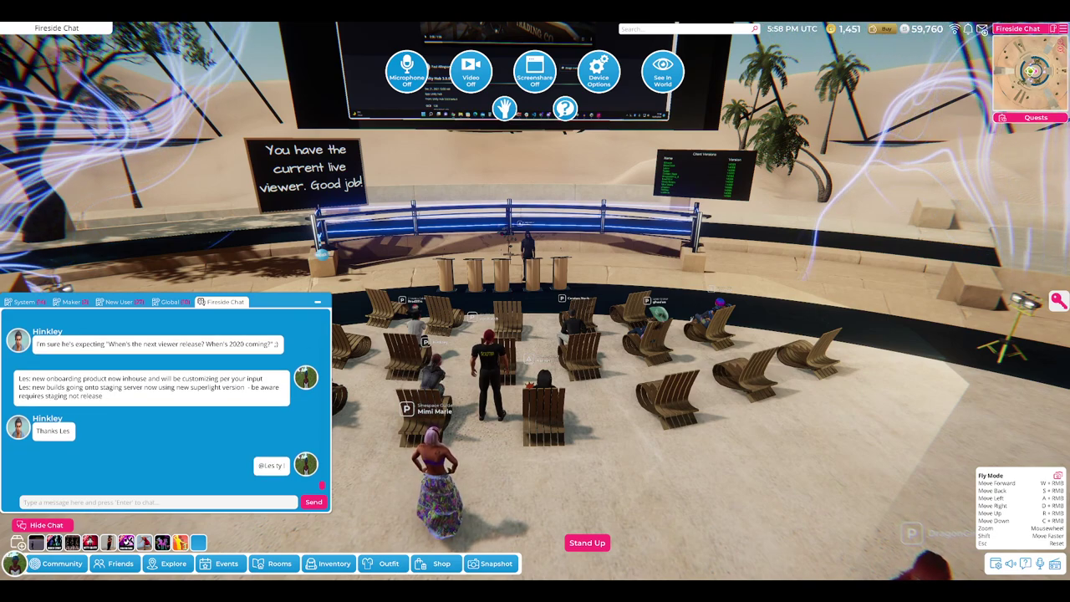